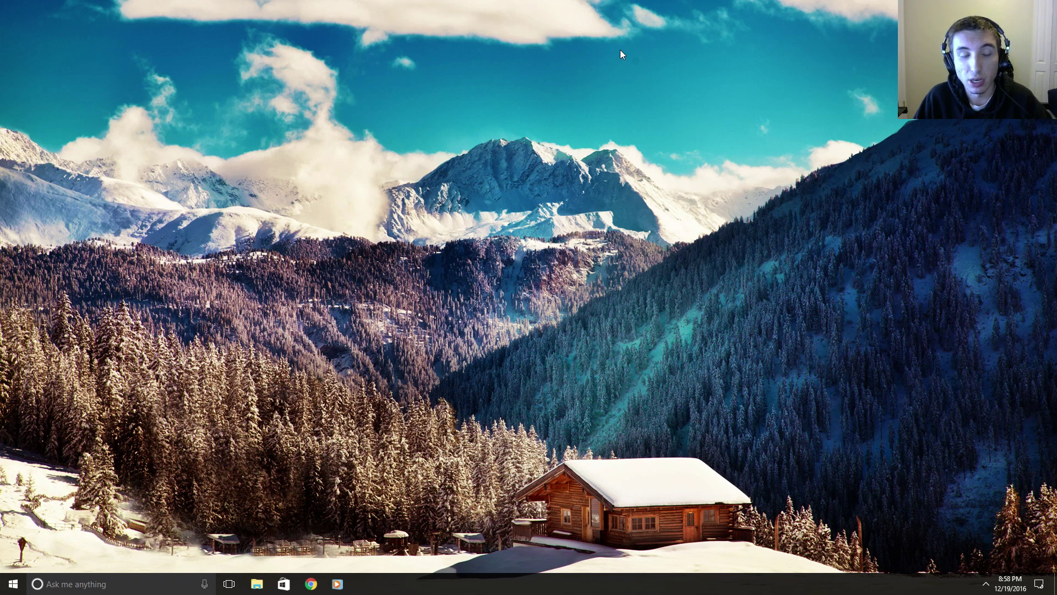
Open the Start menu from the taskbar to search for an app.
left_click(8, 589)
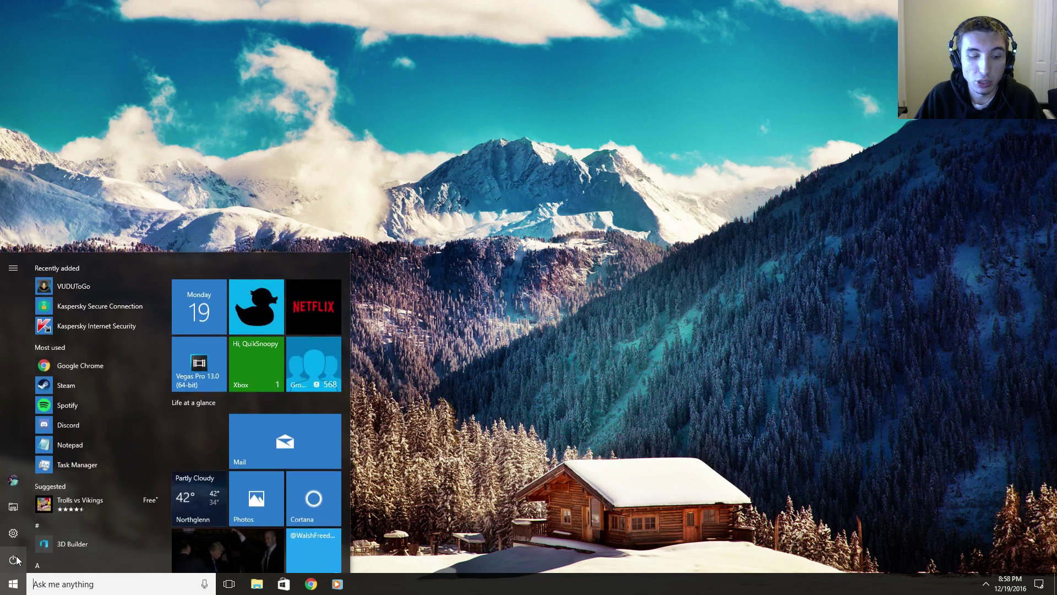
Search 'task' and open Task Manager on the Disk 1 (C:) performance graphs.
type("task")
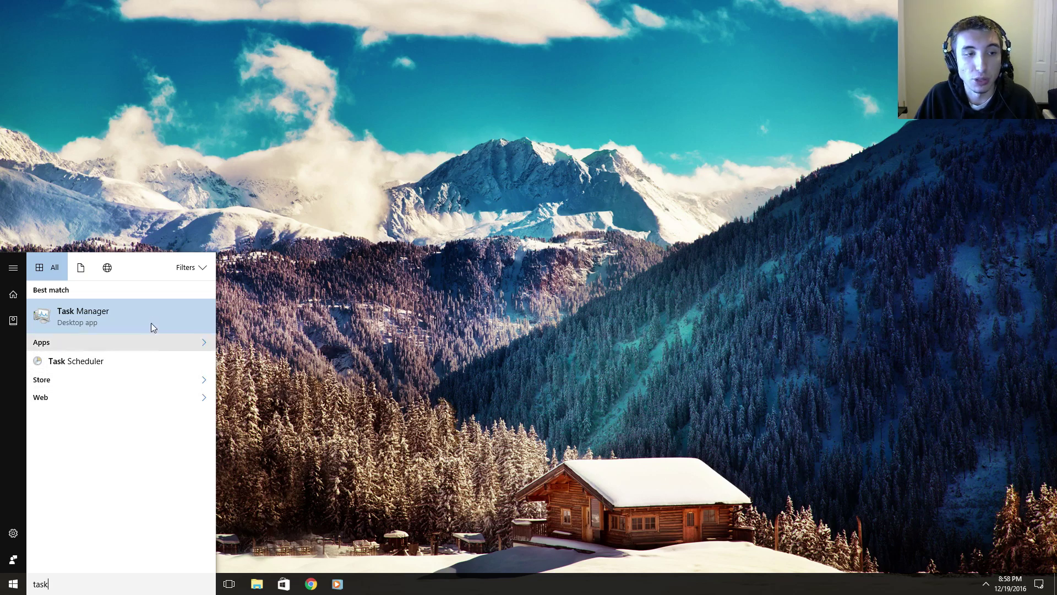
left_click(130, 318)
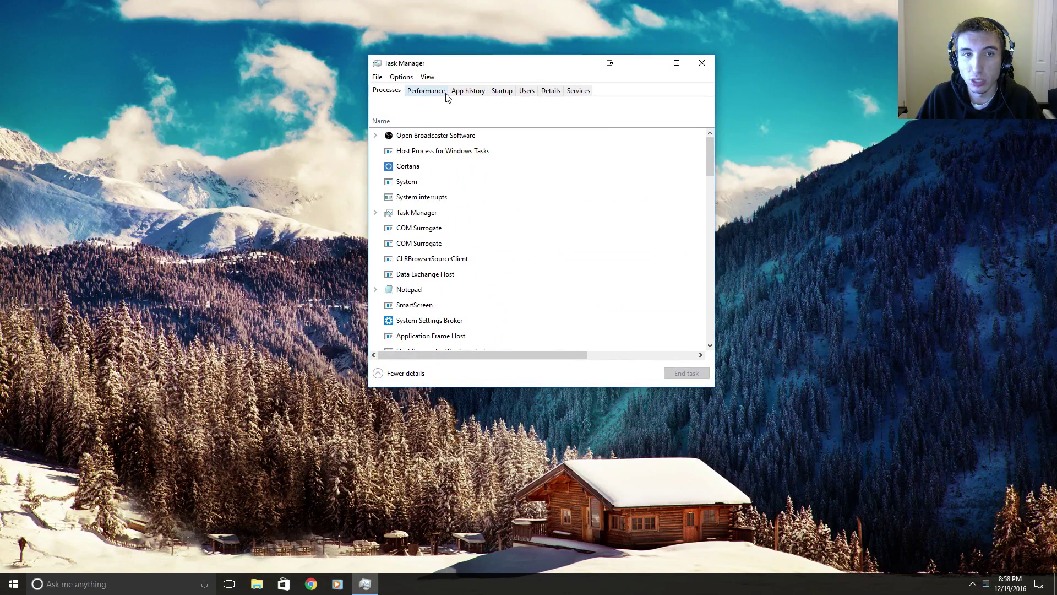
left_click(427, 90)
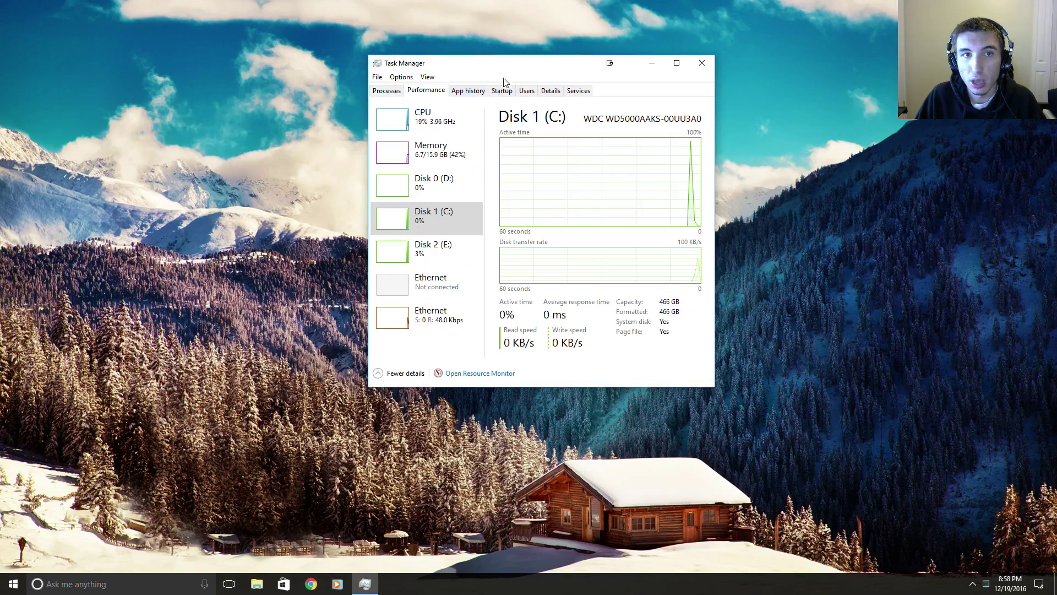
Maximize Task Manager, then restore it to a smaller window at the top-left.
left_click_drag(501, 73, 508, 113)
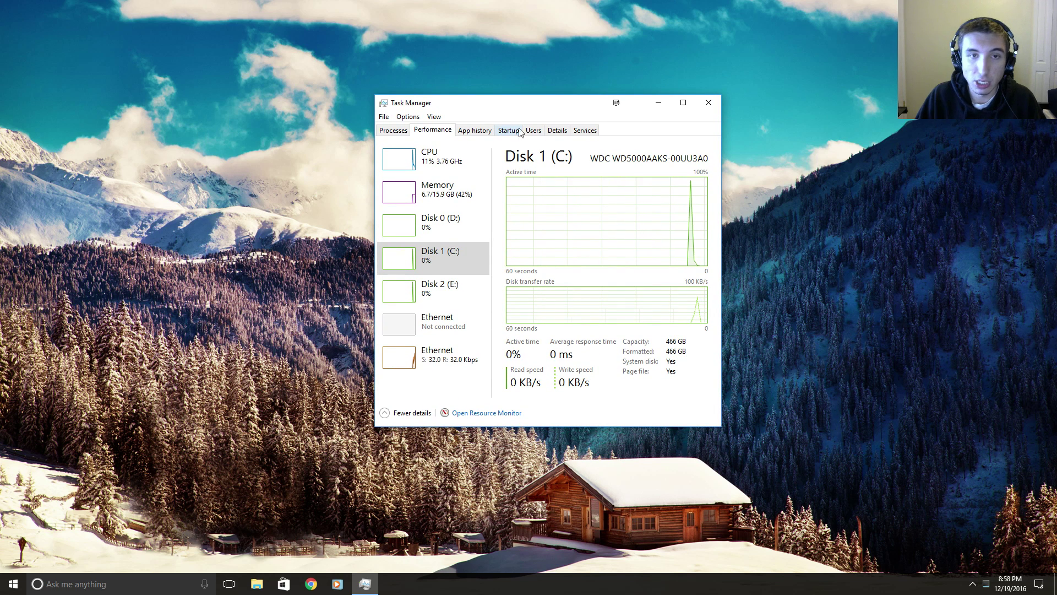
double_click(544, 105)
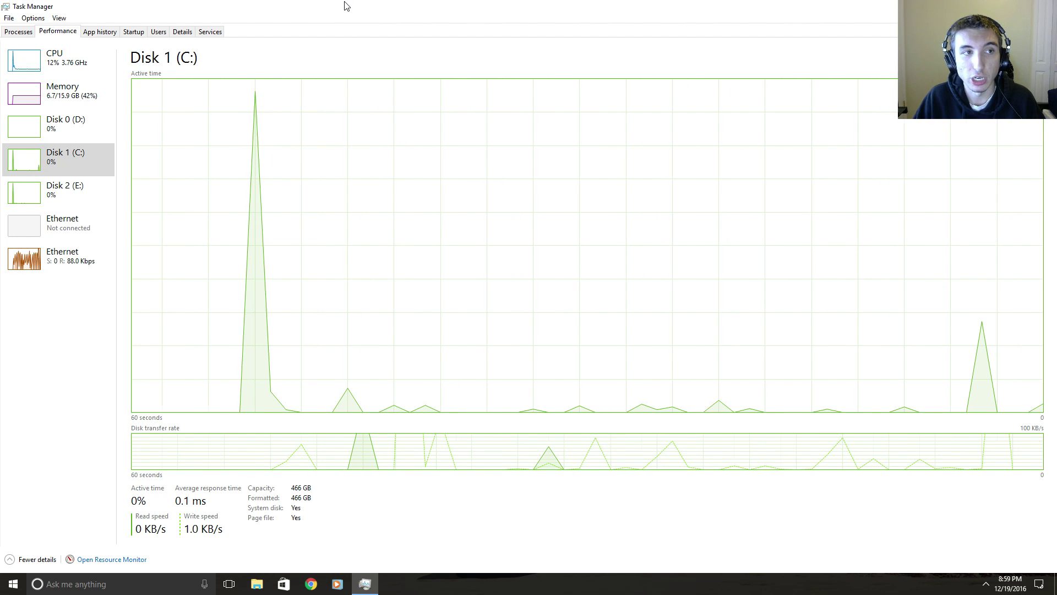
left_click_drag(340, 11, 106, 15)
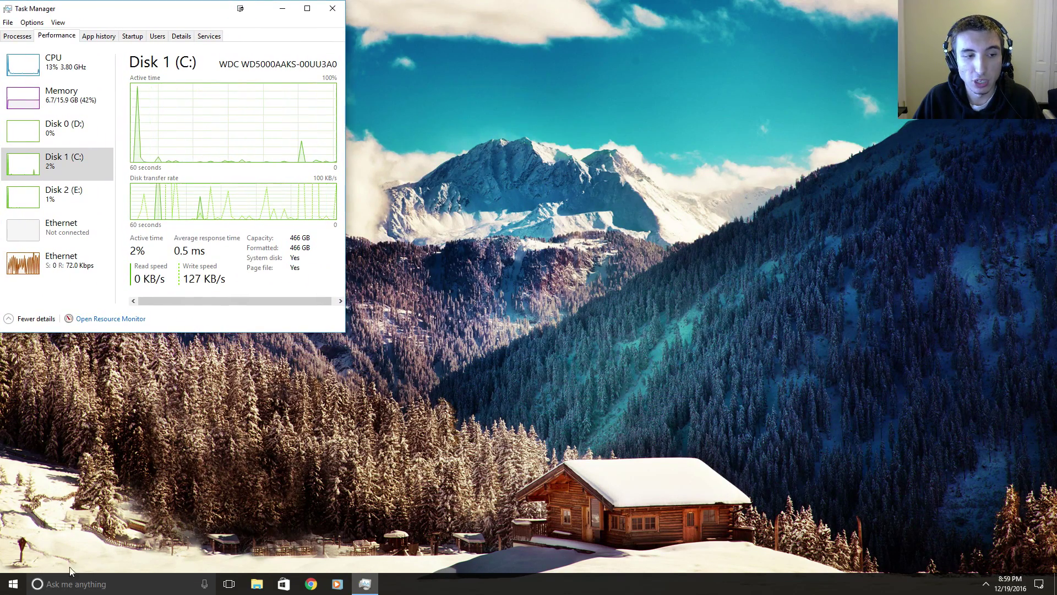
Search Start for 'servies', fix the typo, and launch the Services console.
left_click(13, 584)
type("servies")
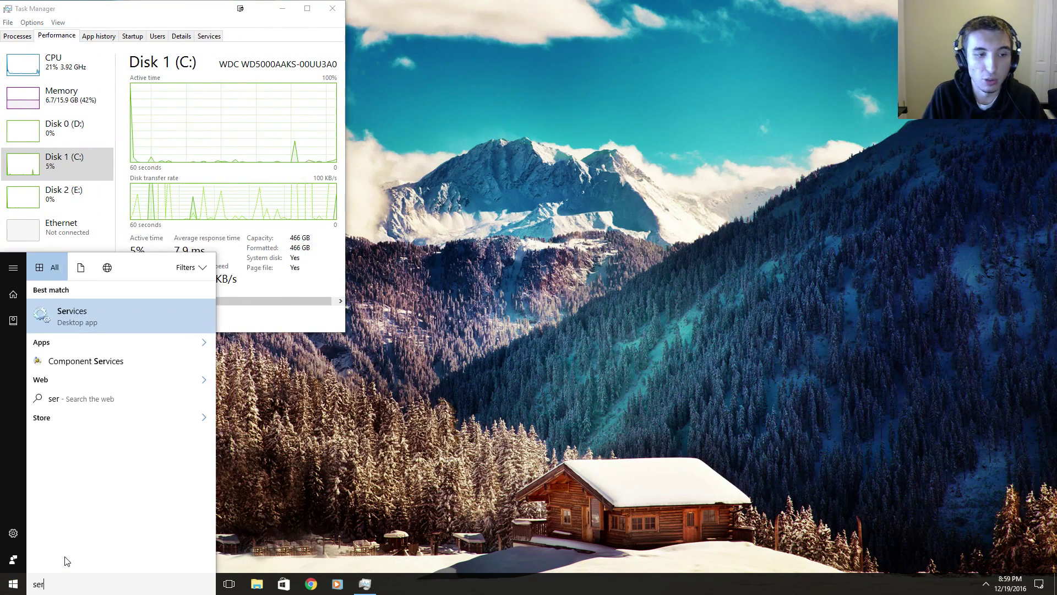
key("BackSpace")
key("BackSpace")
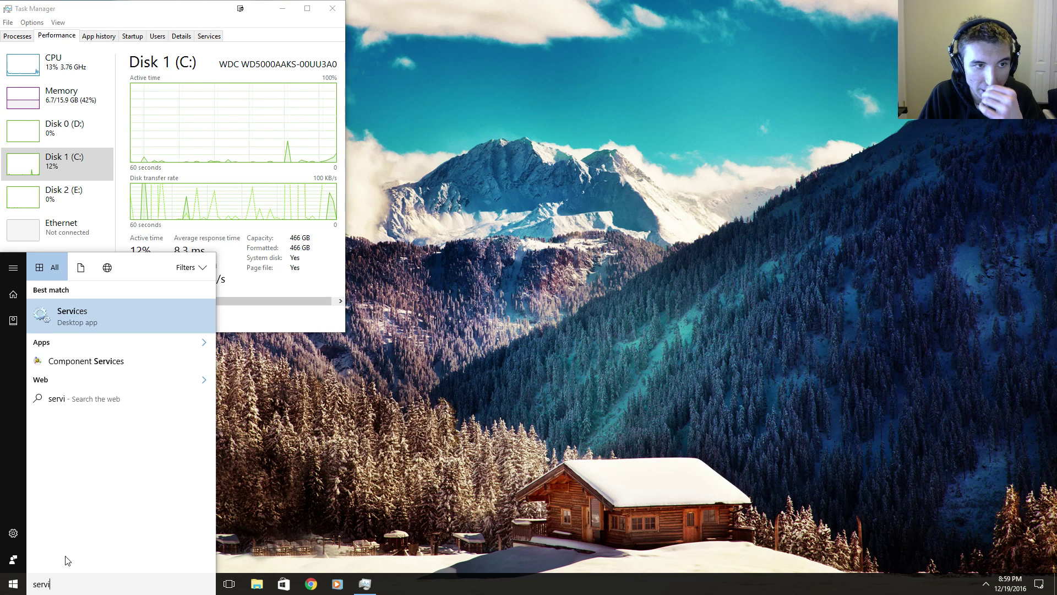
left_click(96, 320)
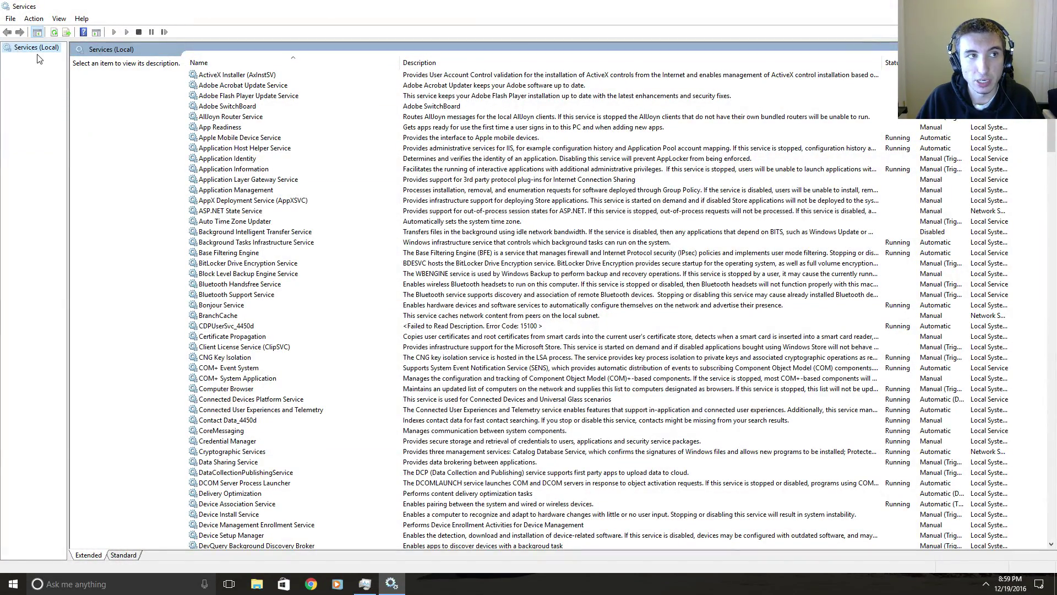
Scroll the service list down to Xbox Live Networking Service at the bottom.
scroll(275, 140, "down", 7)
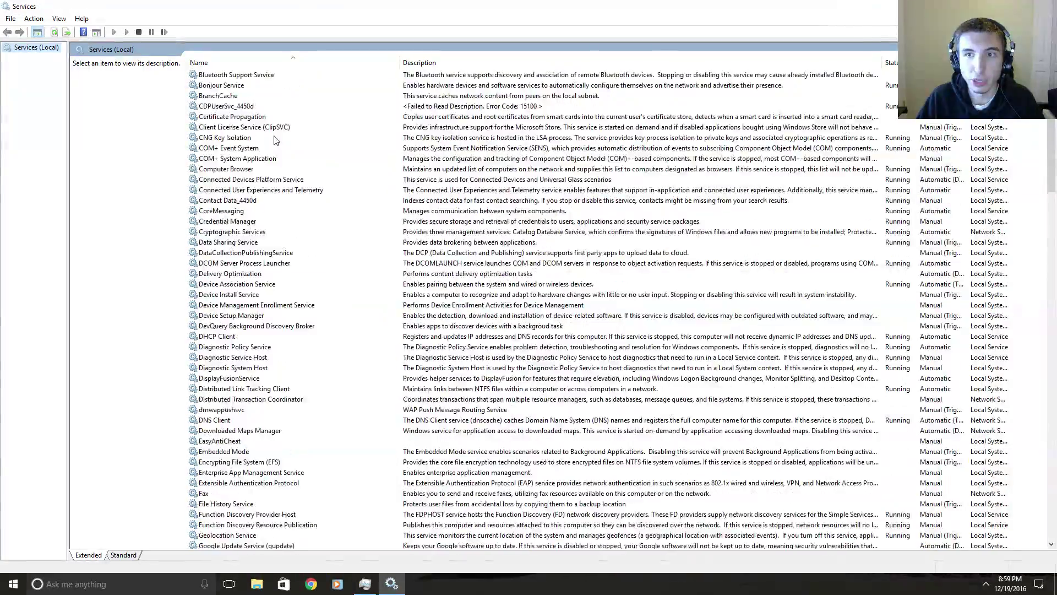
scroll(276, 140, "down", 8)
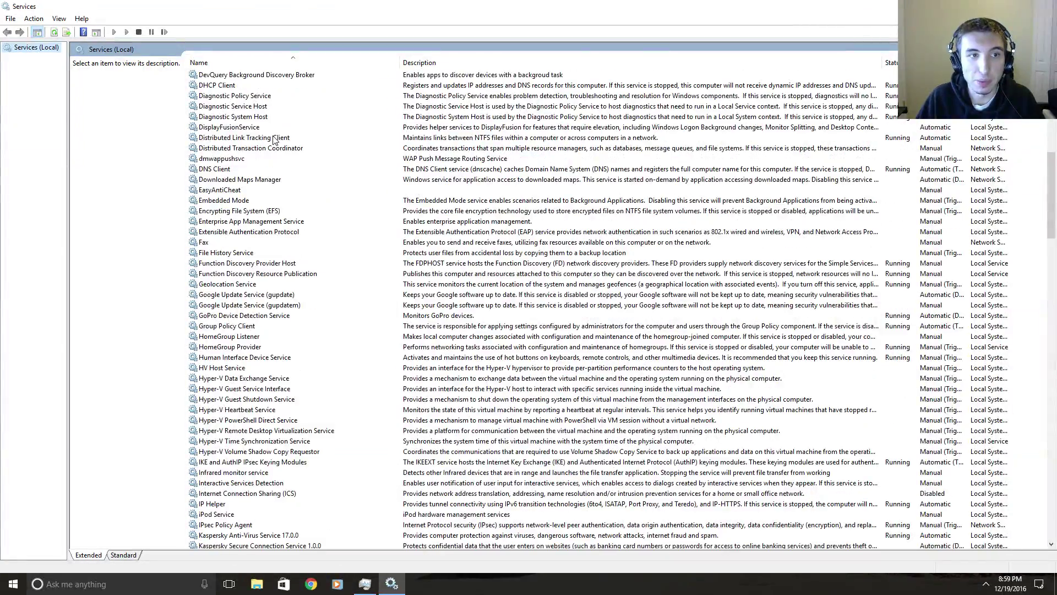
scroll(274, 140, "down", 15)
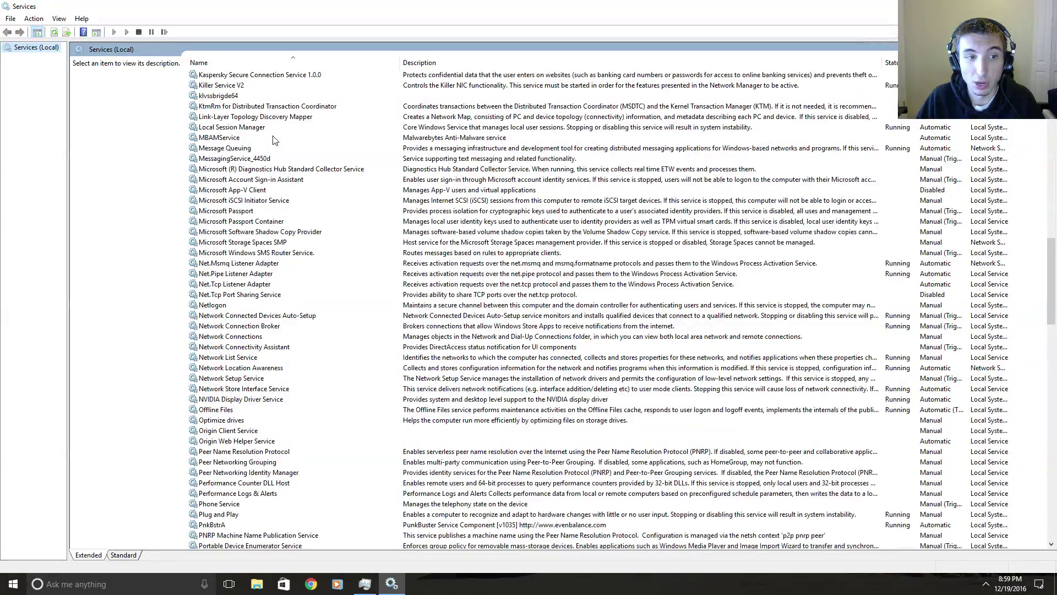
scroll(278, 202, "down", 6)
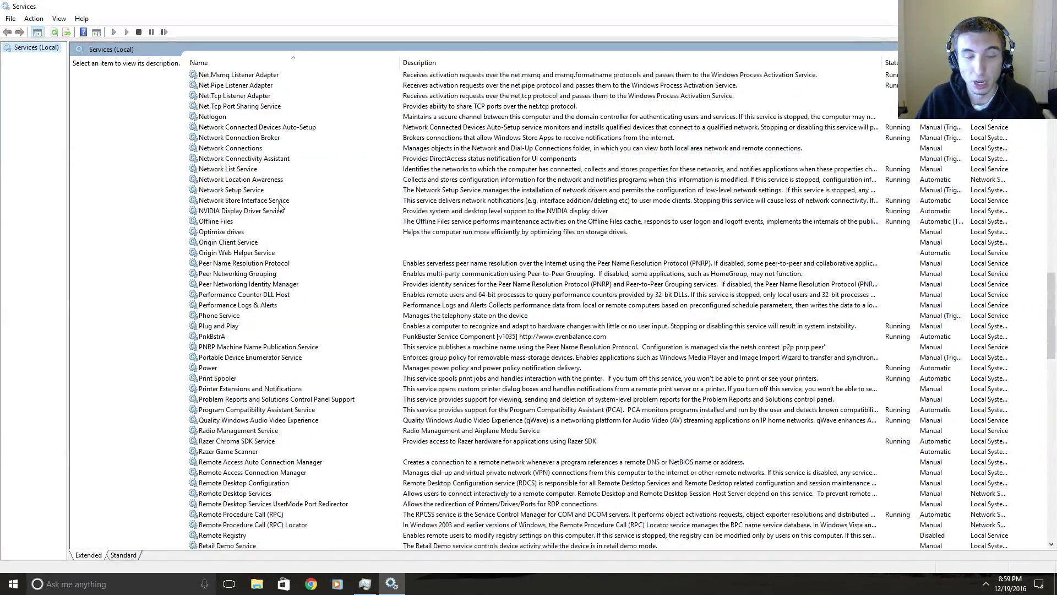
scroll(280, 206, "down", 19)
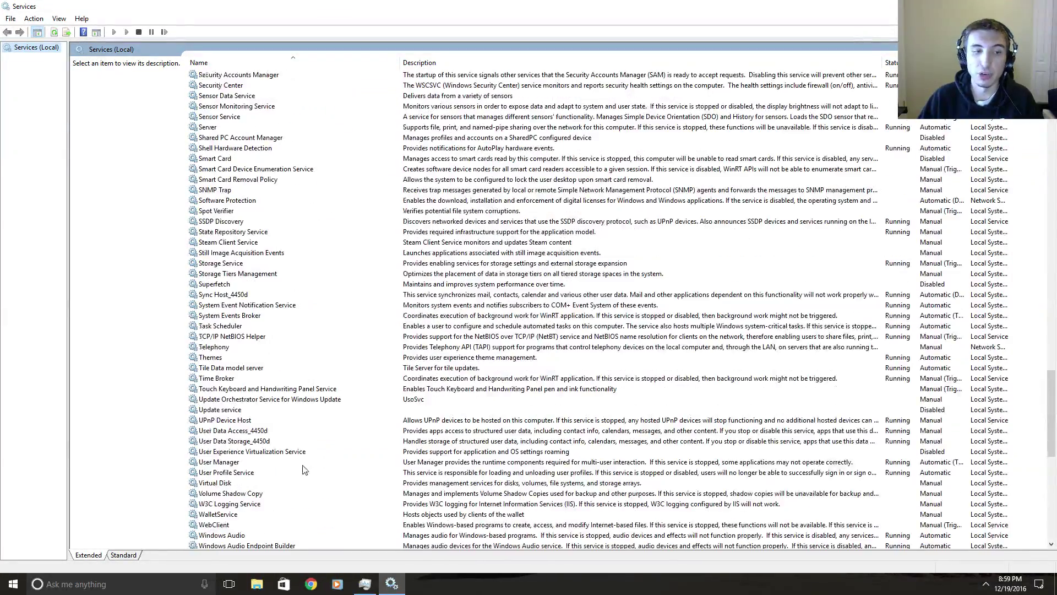
scroll(307, 470, "down", 12)
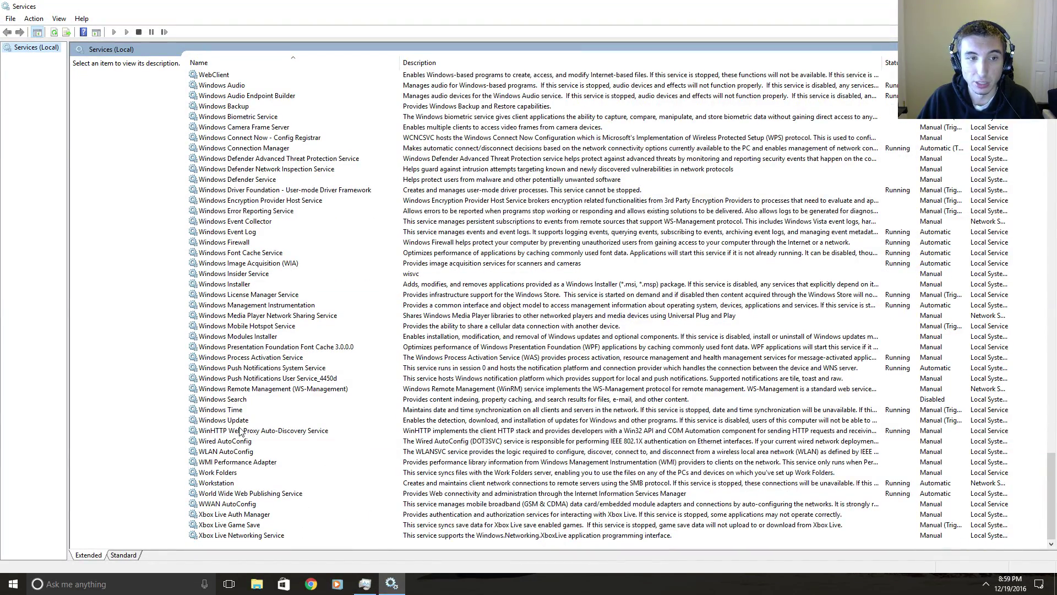
right_click(234, 400)
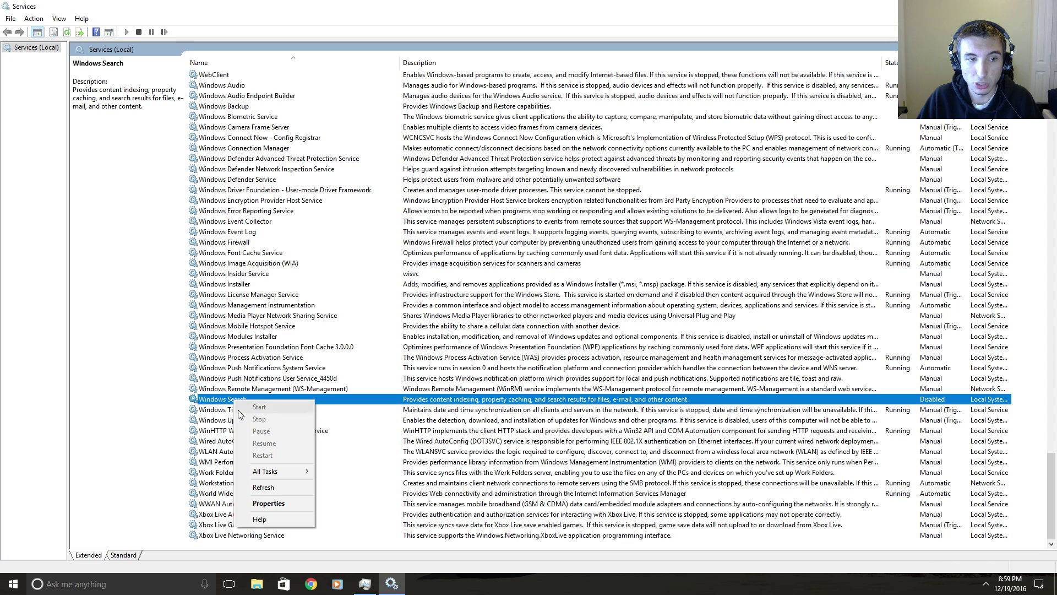
left_click(270, 505)
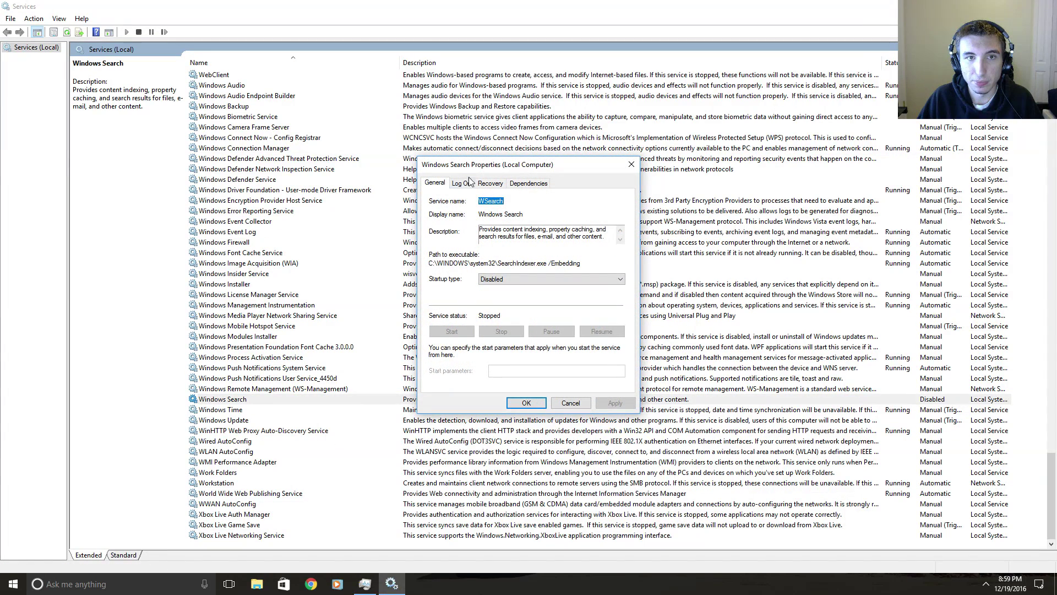
left_click_drag(472, 168, 490, 133)
left_click(523, 245)
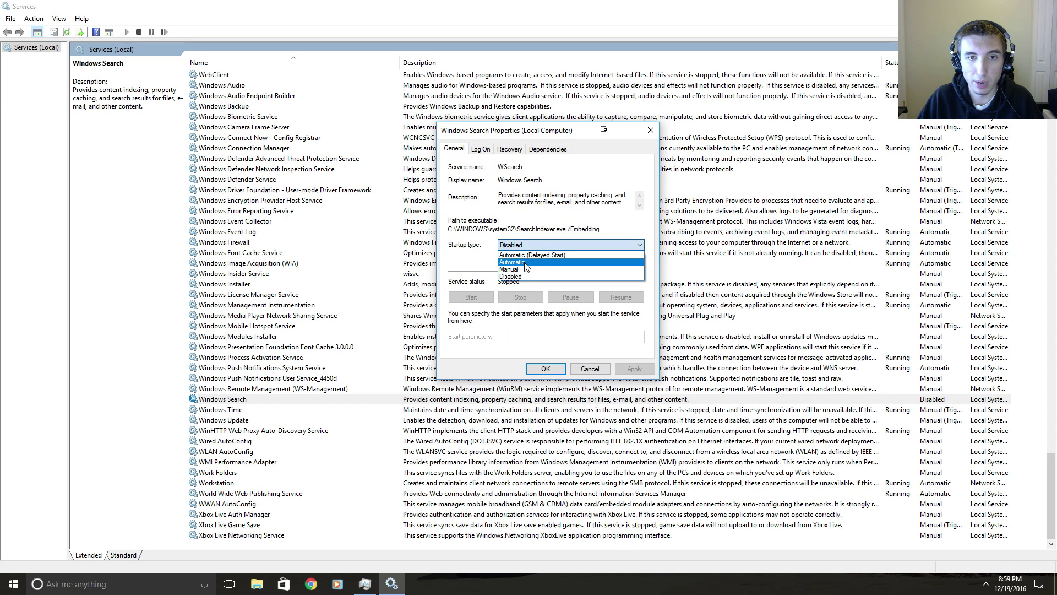
left_click(538, 244)
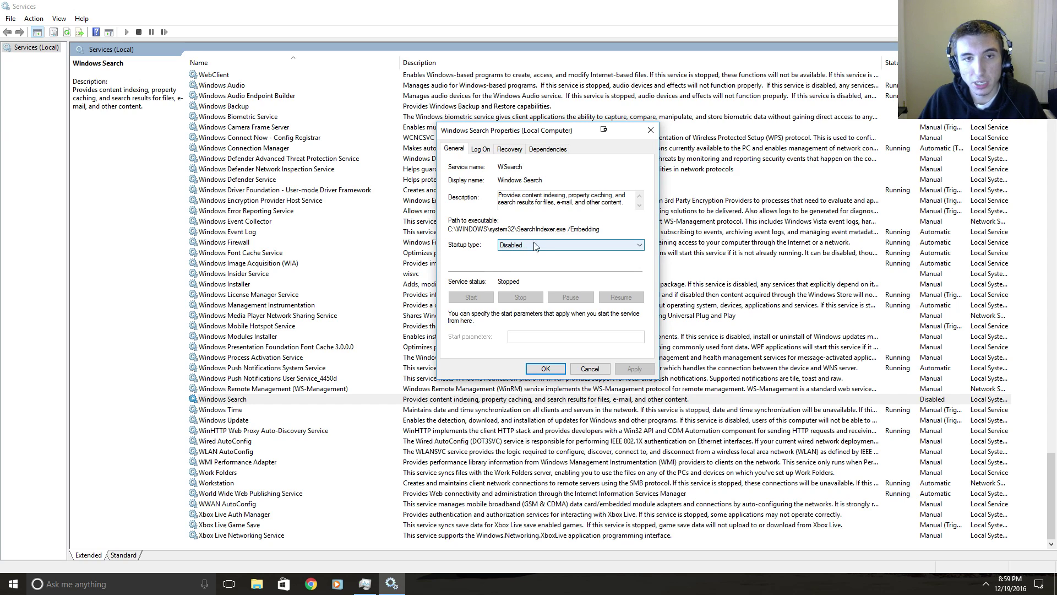
left_click(543, 247)
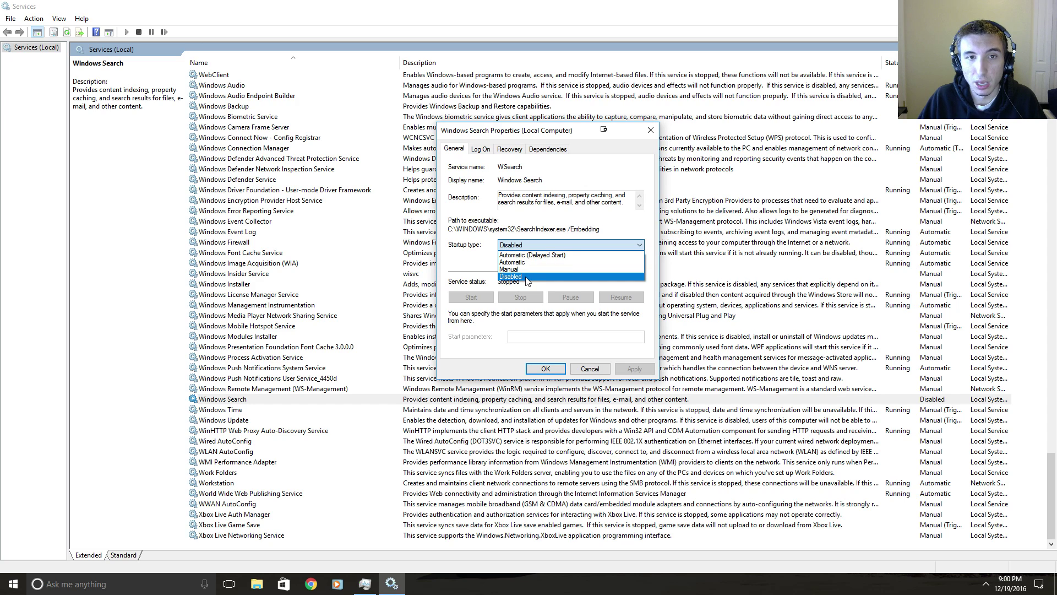
left_click(527, 277)
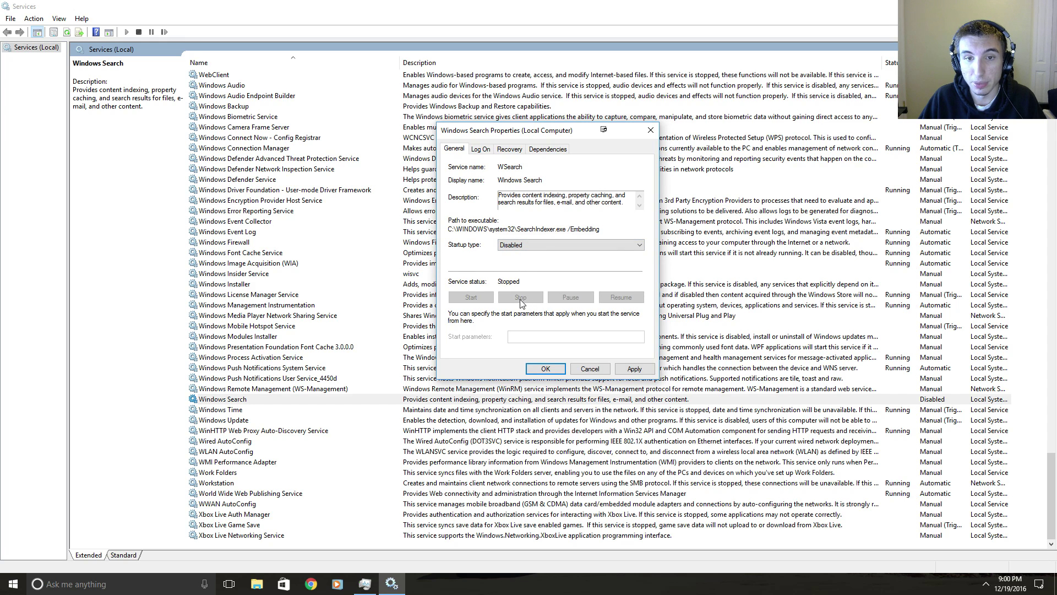
left_click(590, 369)
Check disk usage in Task Manager, then return to the Services window.
scroll(353, 476, "up", 2)
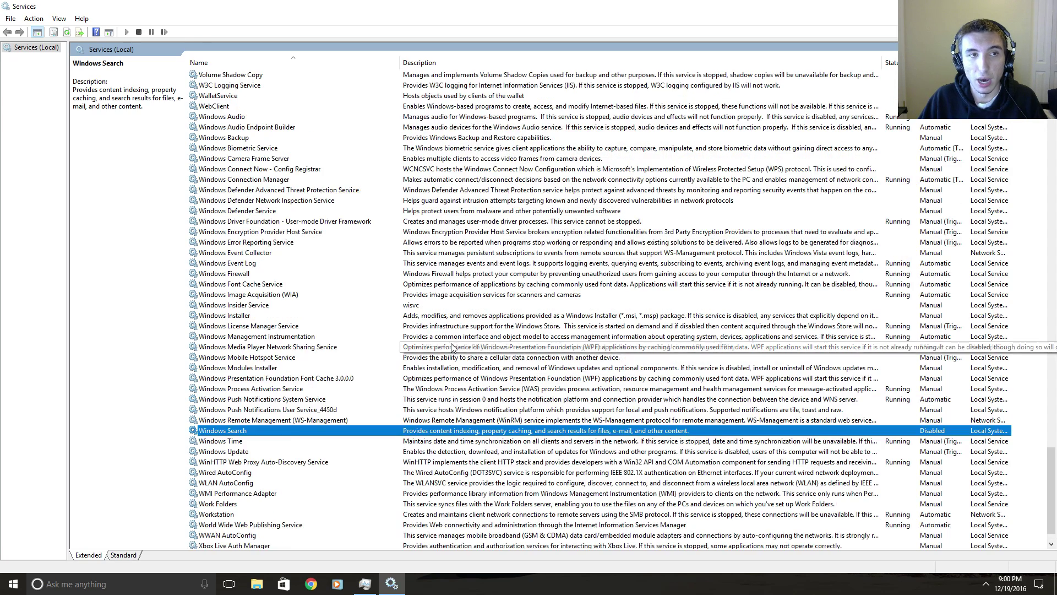
left_click(365, 584)
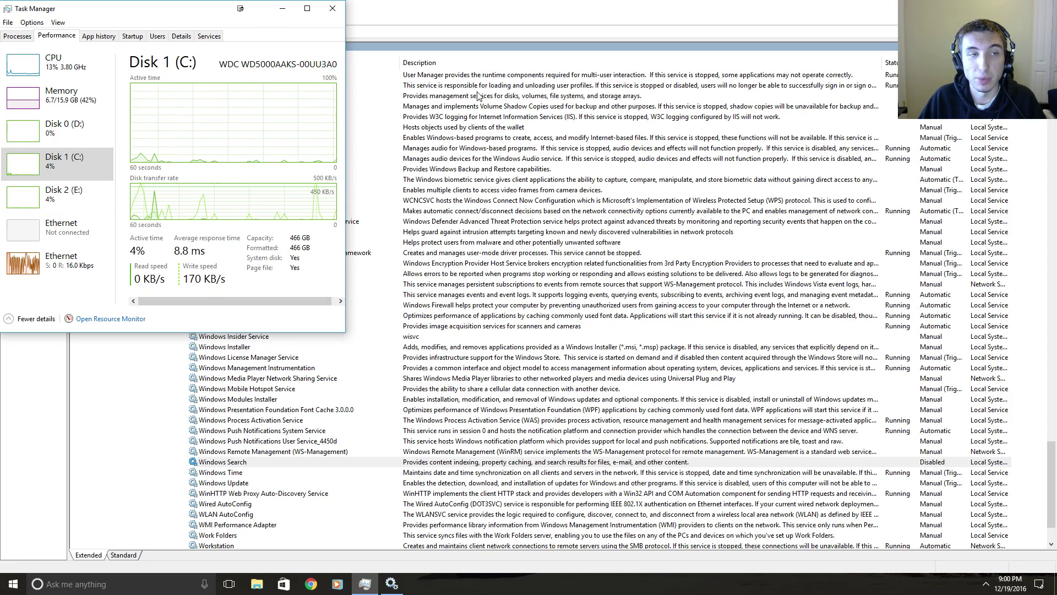
left_click(497, 16)
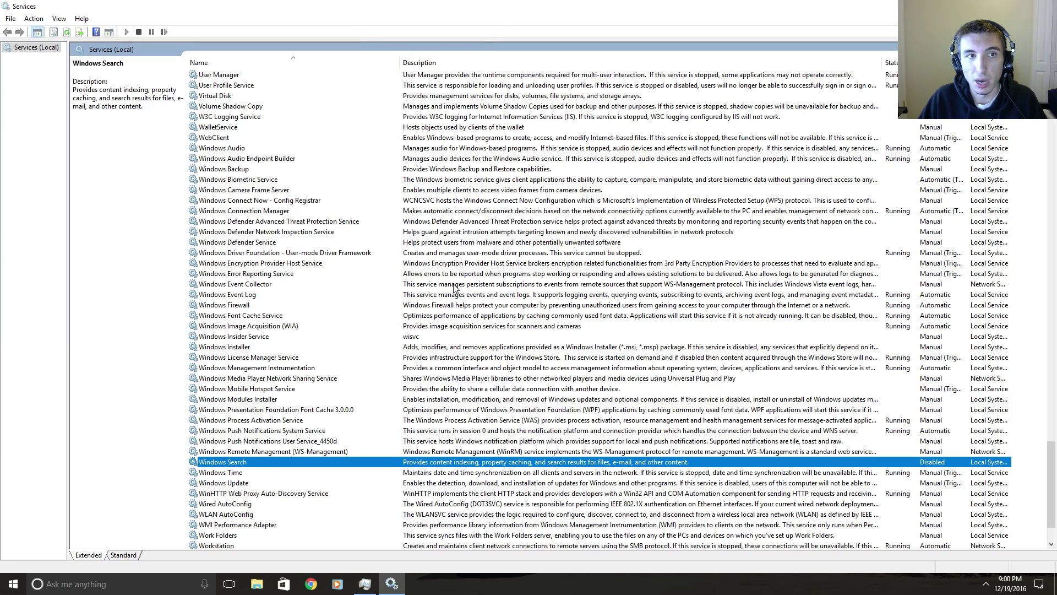
Find the Superfetch service, select it and bring up its context menu.
scroll(458, 303, "up", 15)
scroll(386, 326, "down", 5)
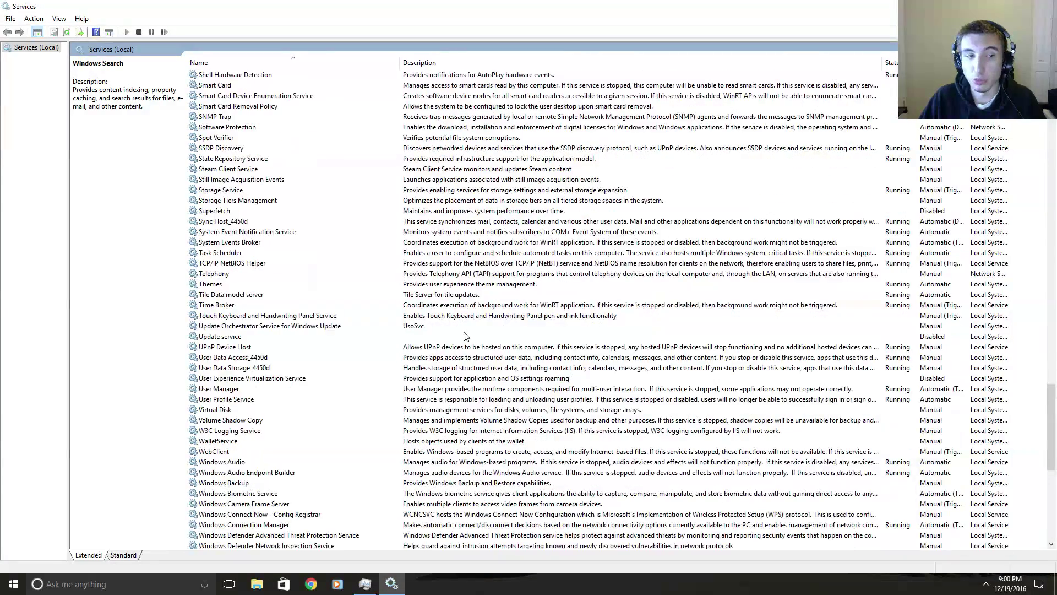
scroll(308, 329, "up", 3)
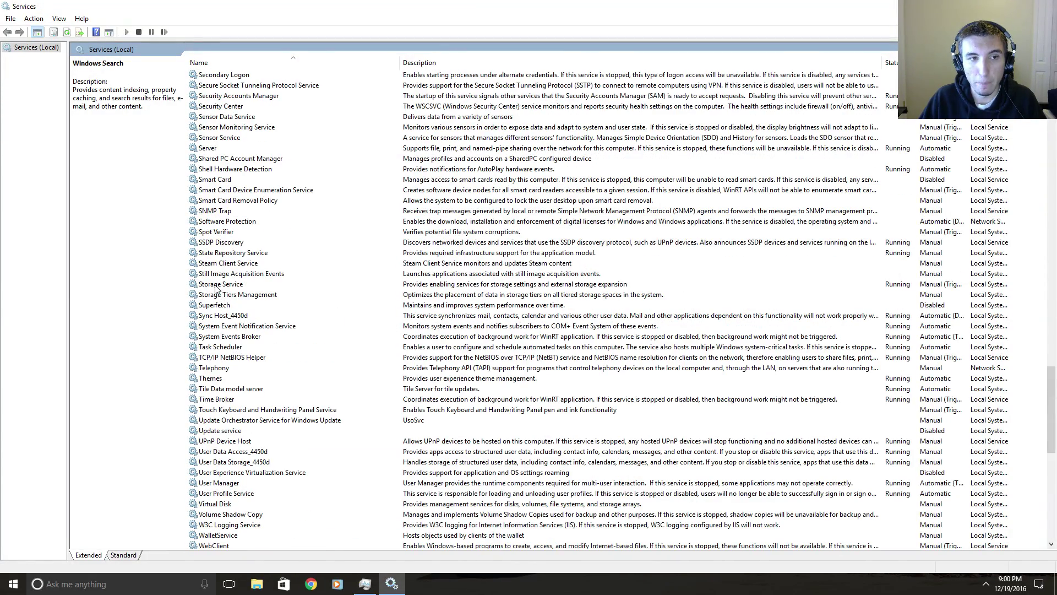
left_click(231, 305)
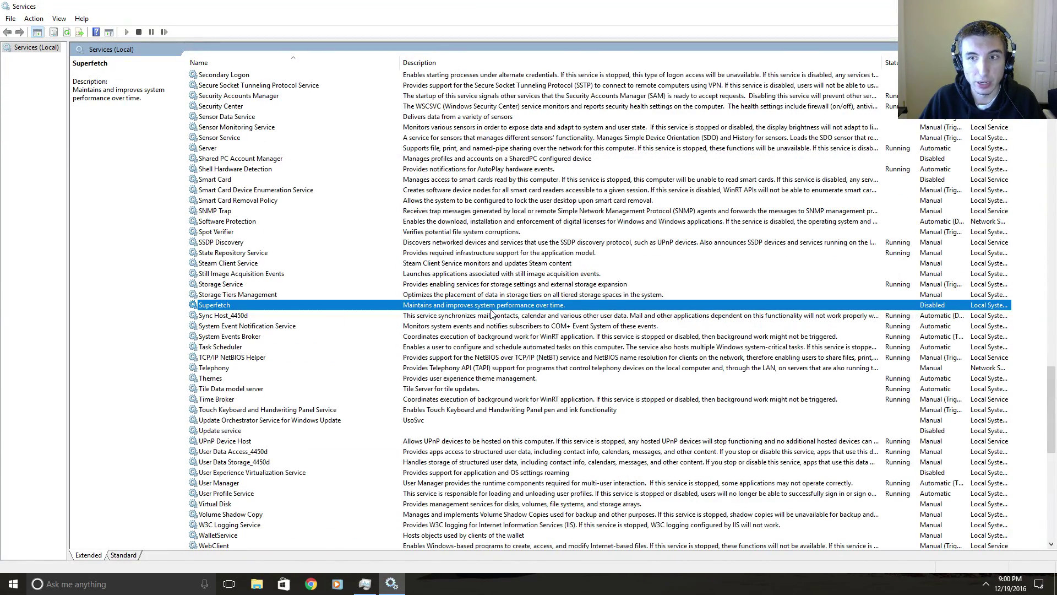
right_click(492, 313)
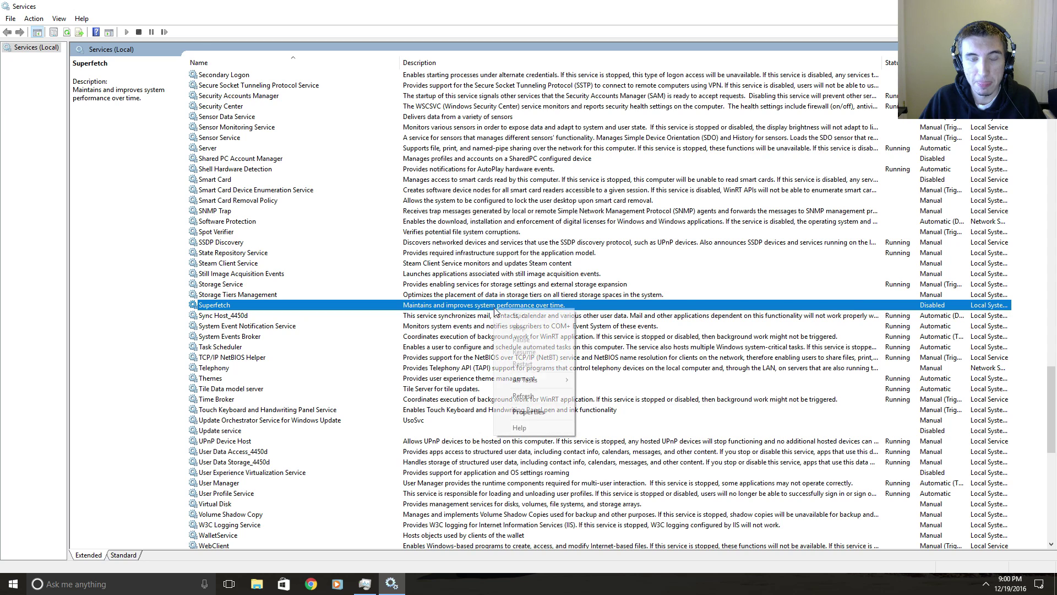
In Superfetch Properties, set Startup type to Disabled, apply it, and close with OK.
left_click(533, 414)
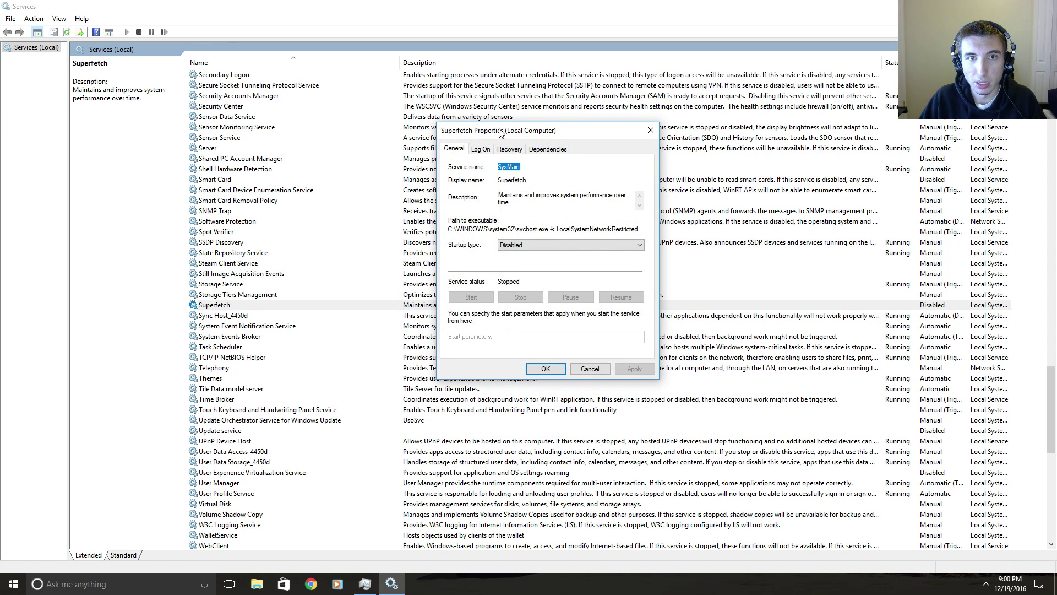
left_click_drag(503, 131, 410, 109)
left_click(419, 147)
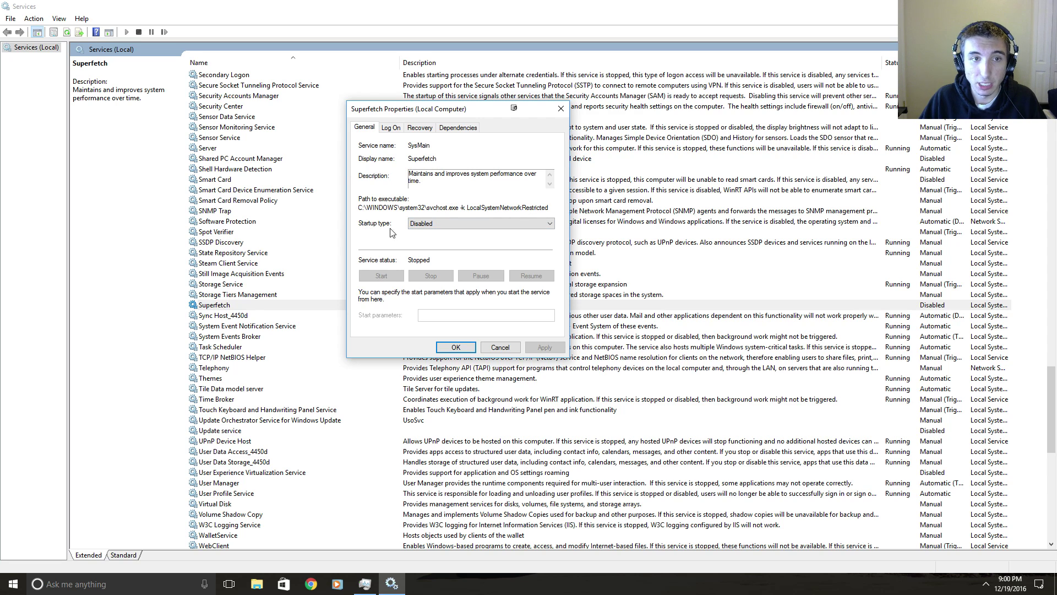
left_click(438, 224)
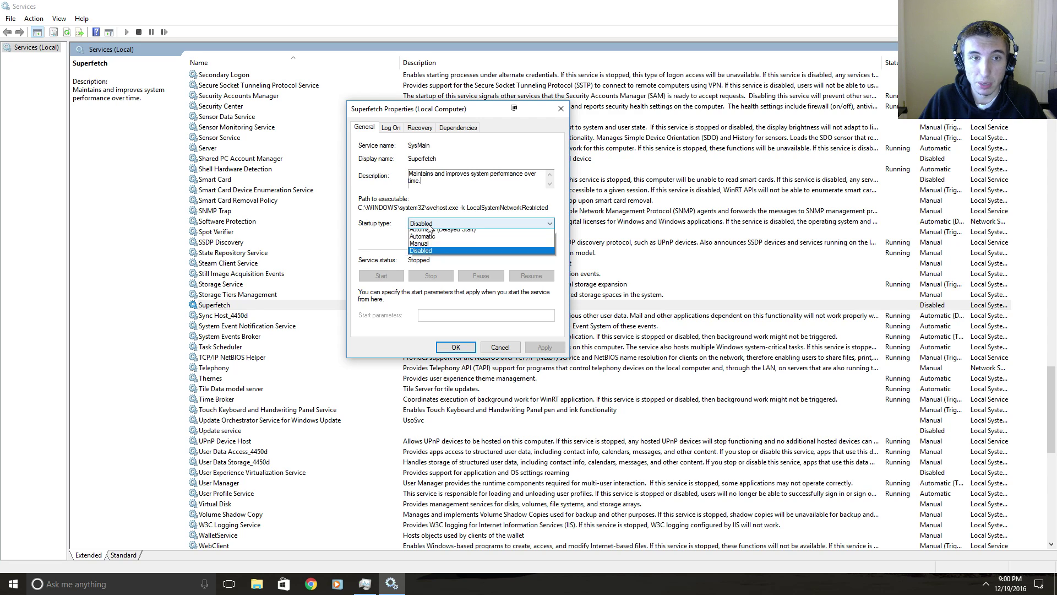
left_click(432, 255)
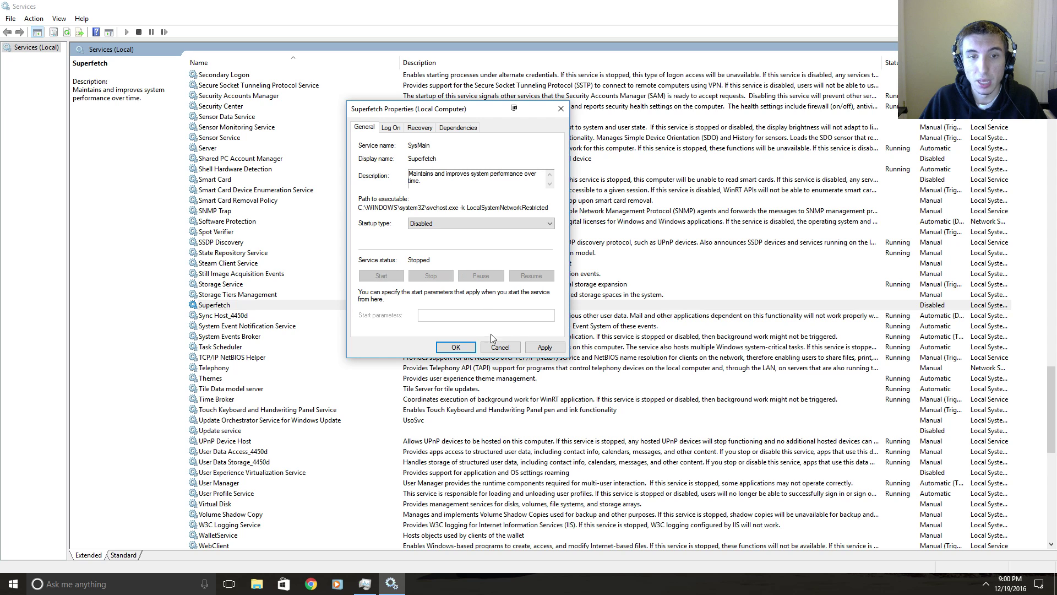
left_click(544, 347)
left_click(456, 347)
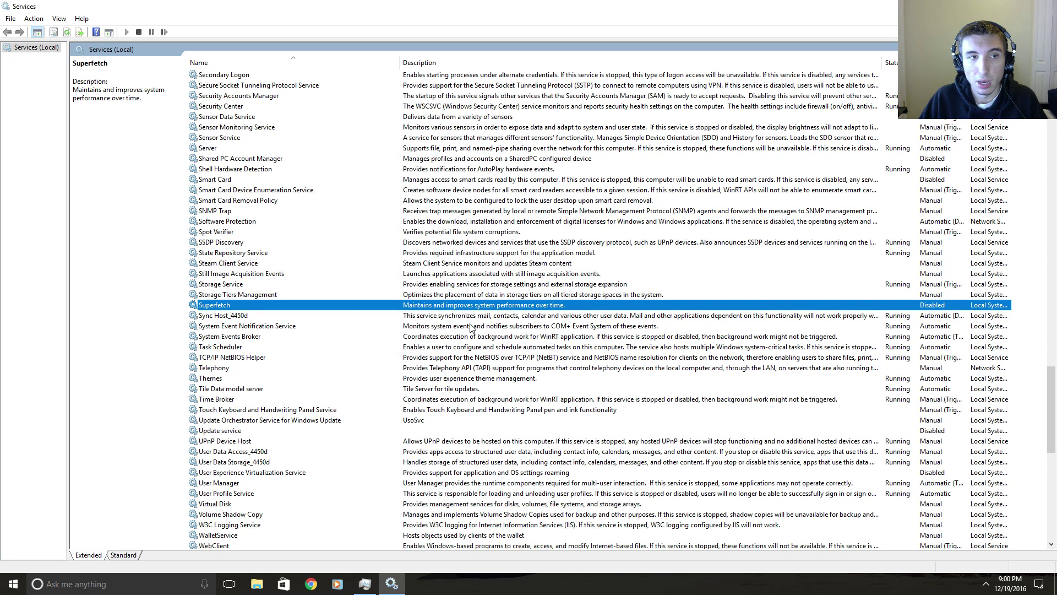
Scroll to the top of the list and select Adobe Acrobat Update Service.
scroll(464, 325, "up", 1)
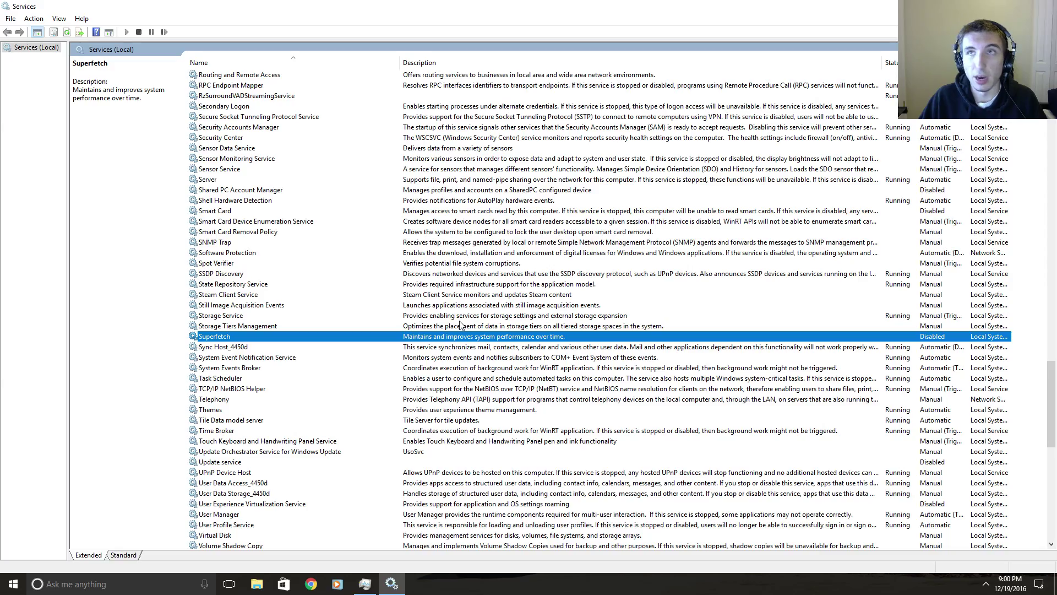
scroll(456, 383, "up", 3)
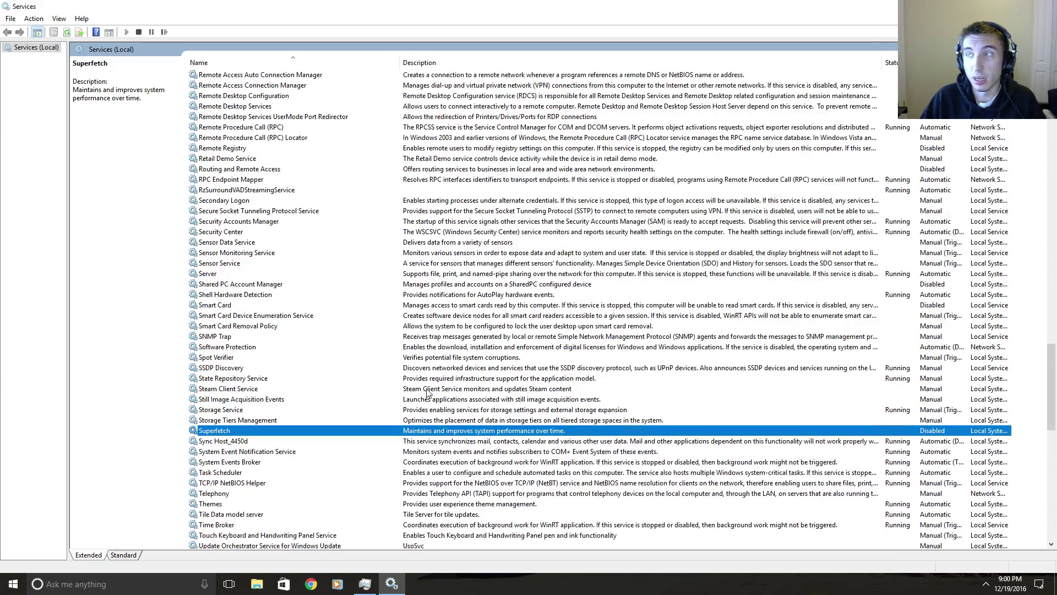
scroll(426, 392, "up", 20)
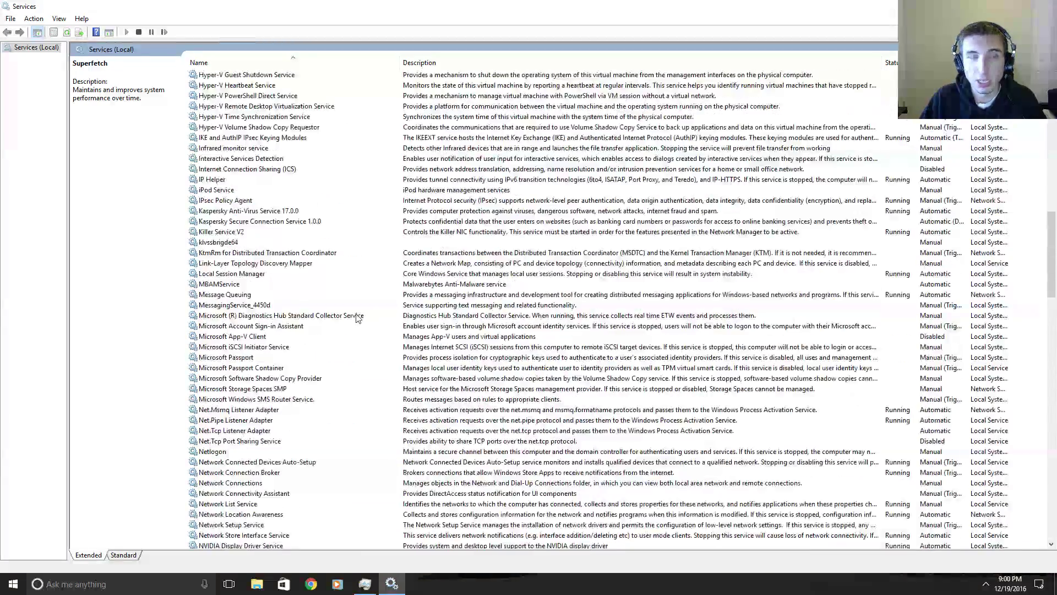
scroll(364, 314, "up", 20)
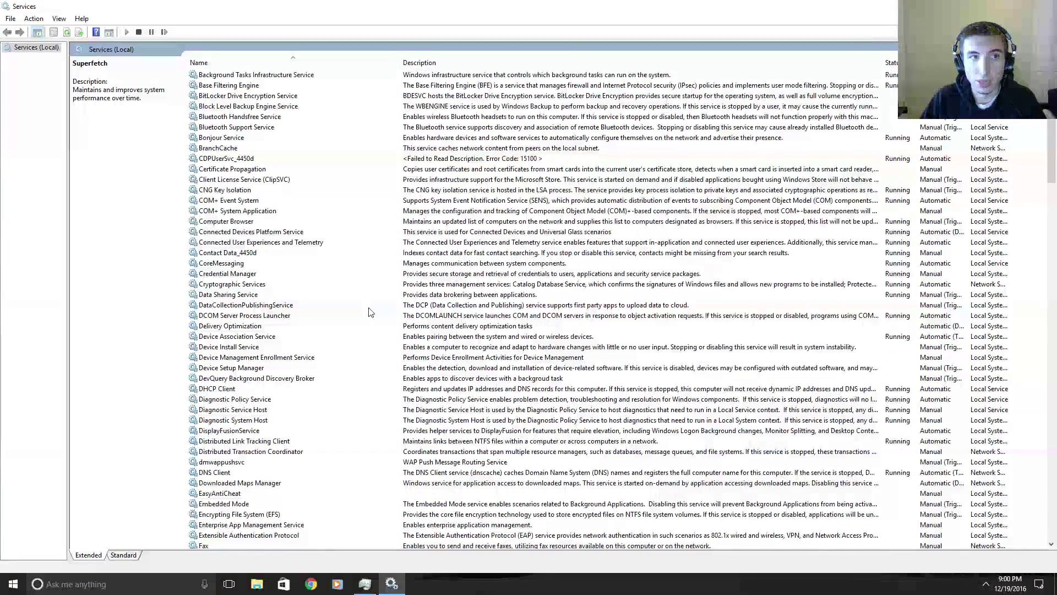
scroll(369, 312, "up", 4)
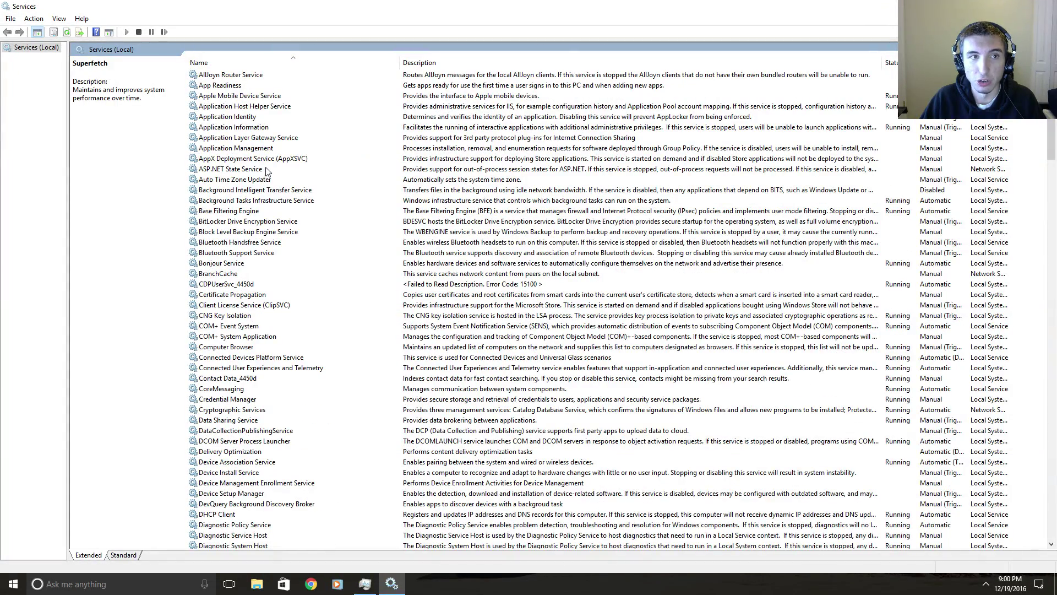
scroll(265, 171, "up", 2)
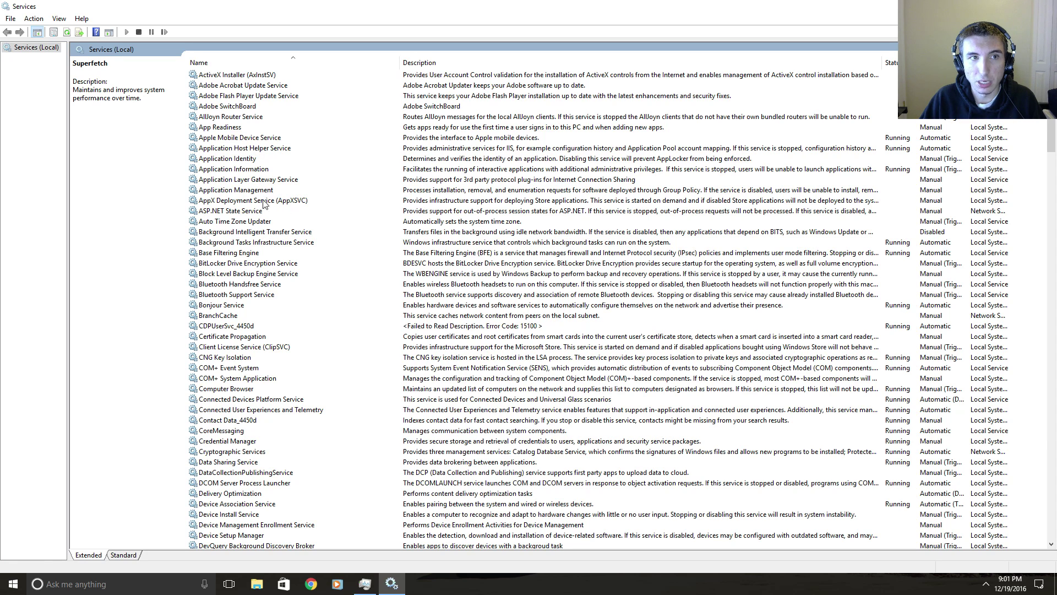
left_click(265, 88)
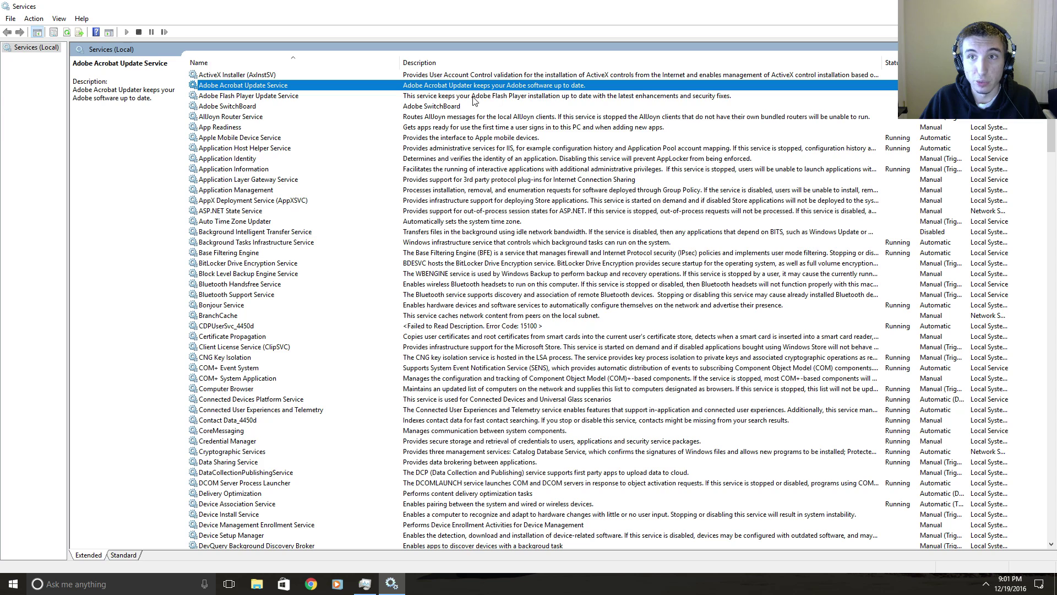
Open its Properties, confirm the startup type is Disabled, and cancel.
right_click(438, 88)
right_click(408, 84)
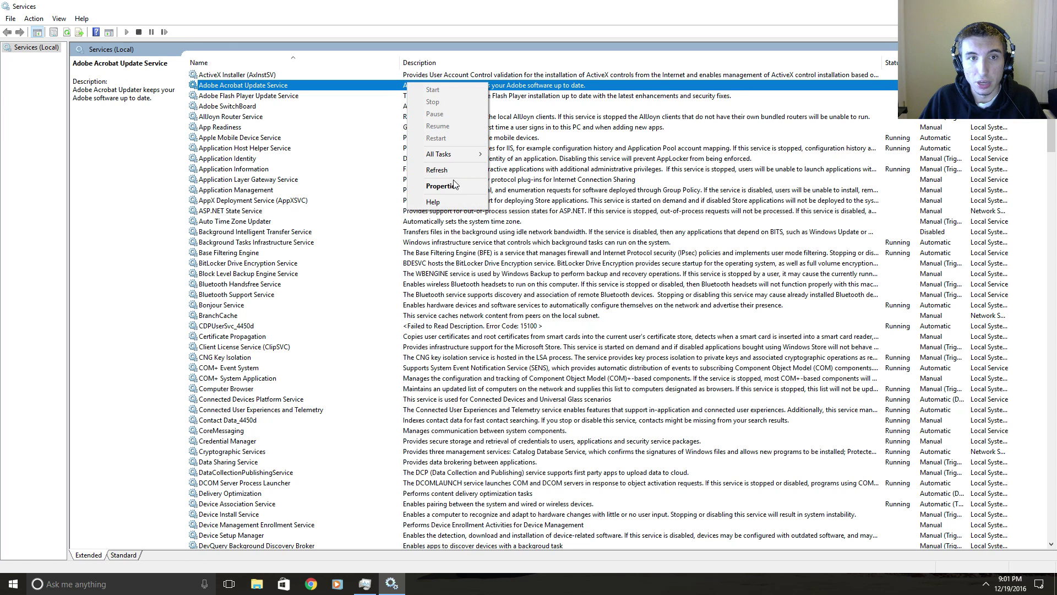
left_click(442, 186)
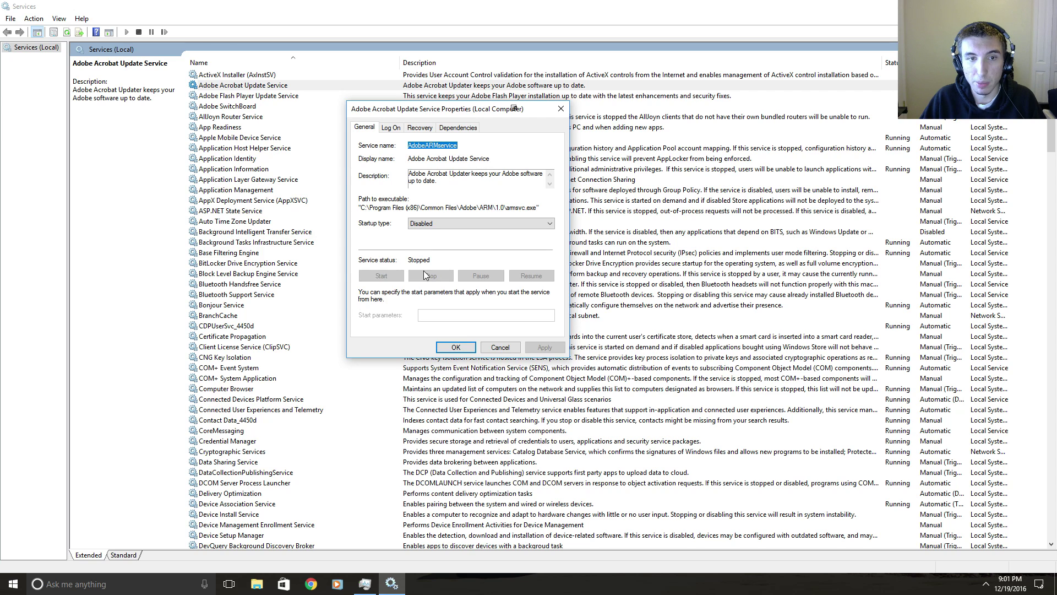
left_click(498, 347)
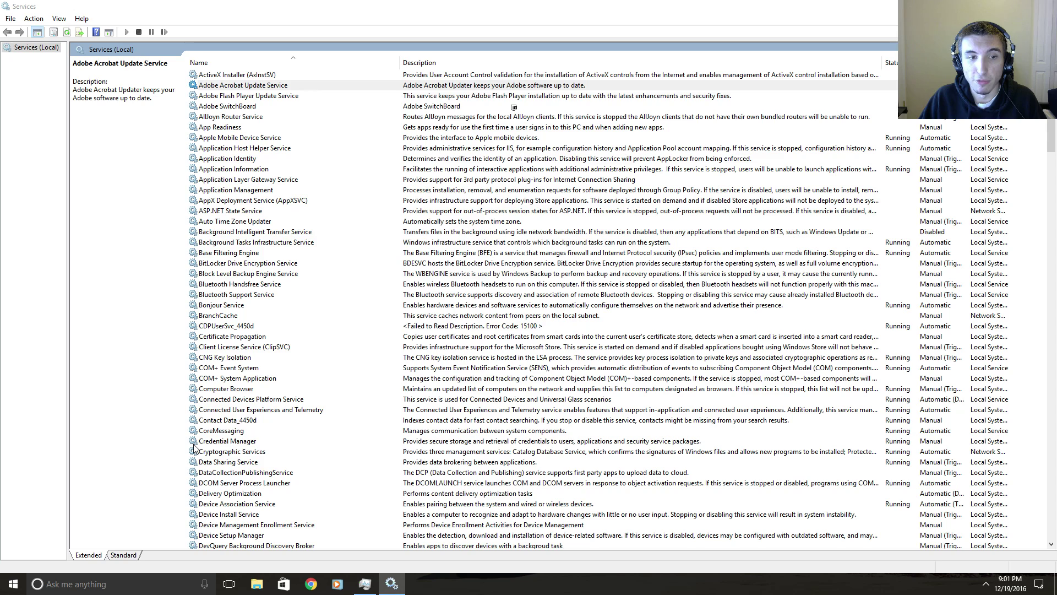
Check the Disk 1 (C:) graph in Task Manager, then close Services with Alt+F4.
left_click(365, 582)
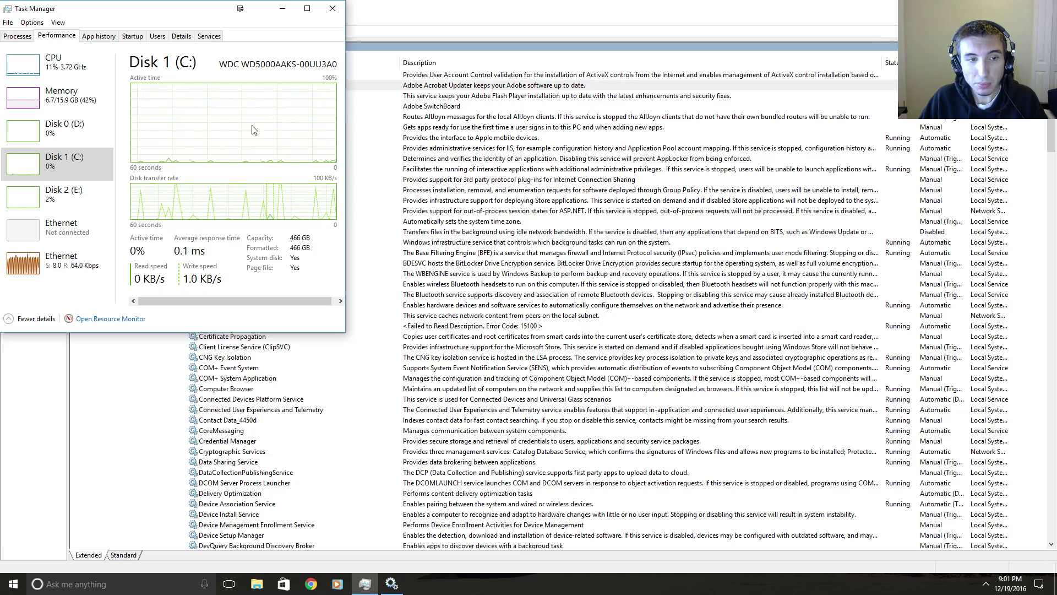
scroll(492, 269, "down", 18)
scroll(492, 268, "up", 18)
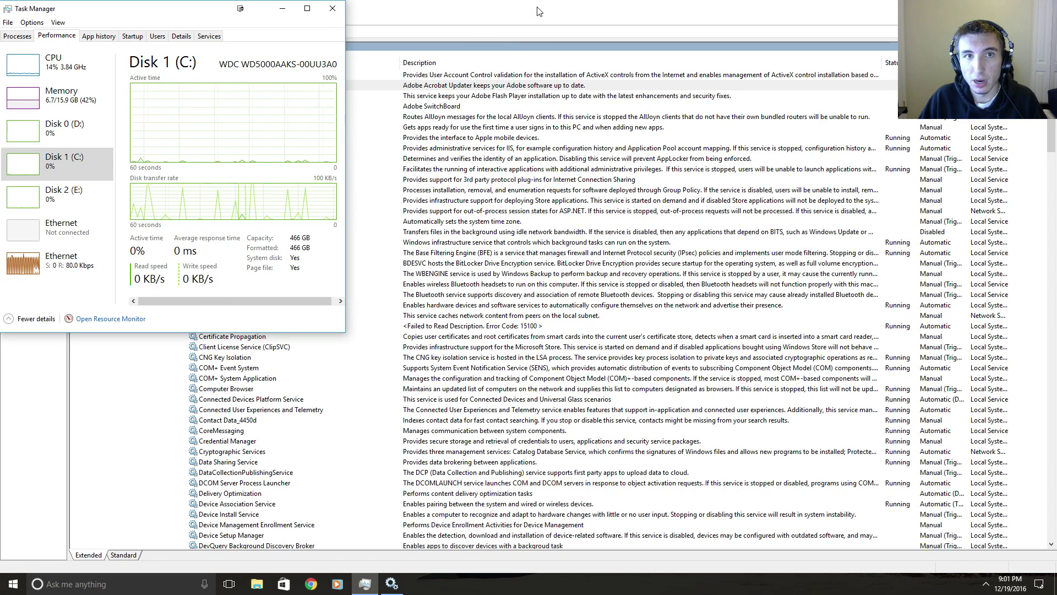
left_click(575, 15)
key("alt+F4")
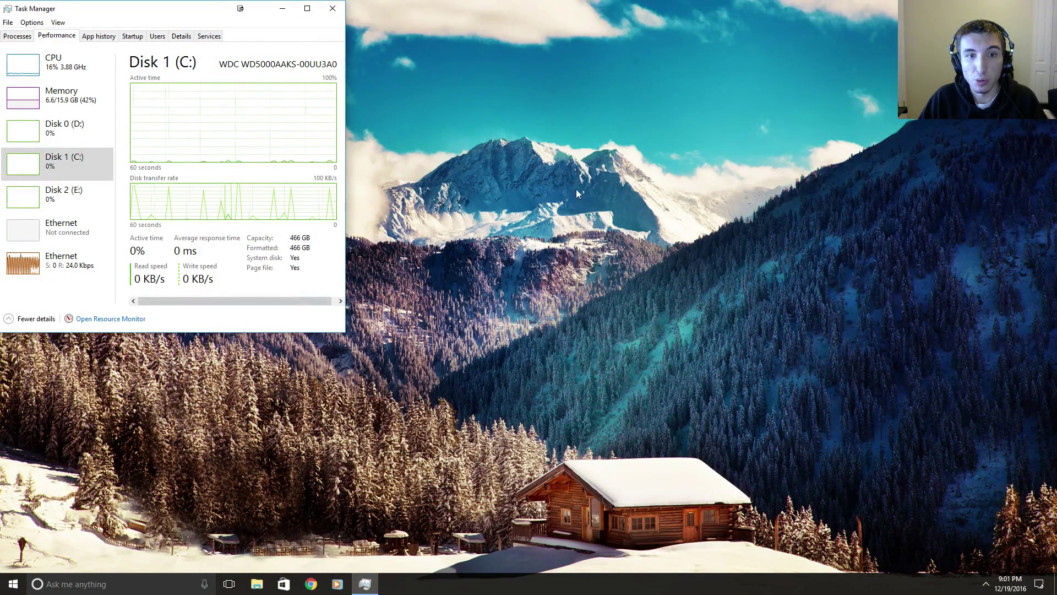
left_click(527, 119)
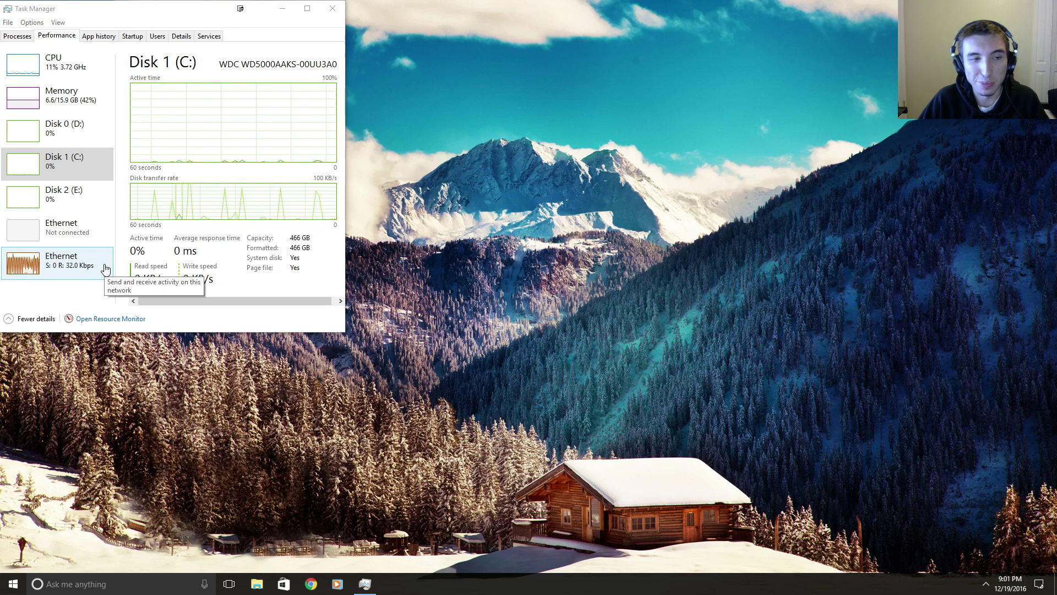
left_click(257, 582)
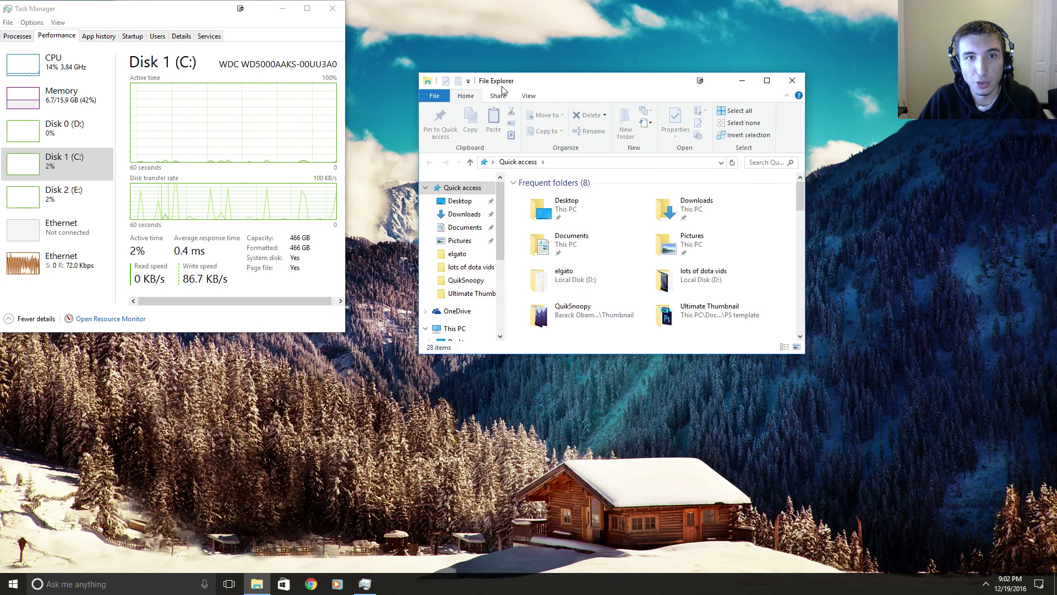
Open Local Disk (C:) Properties from File Explorer's navigation pane.
scroll(417, 233, "down", 2)
scroll(420, 247, "down", 3)
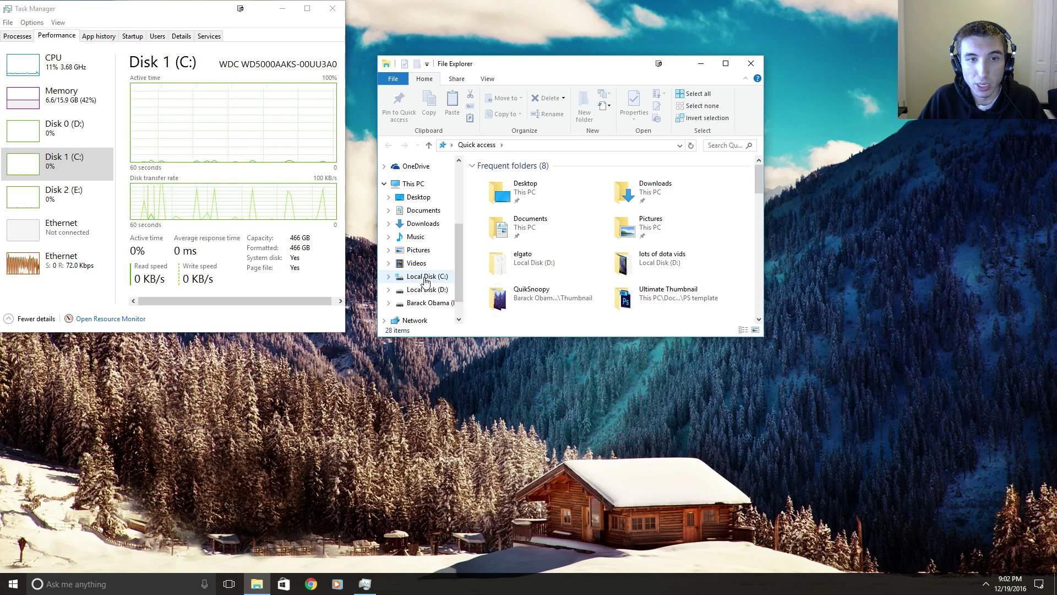
right_click(425, 281)
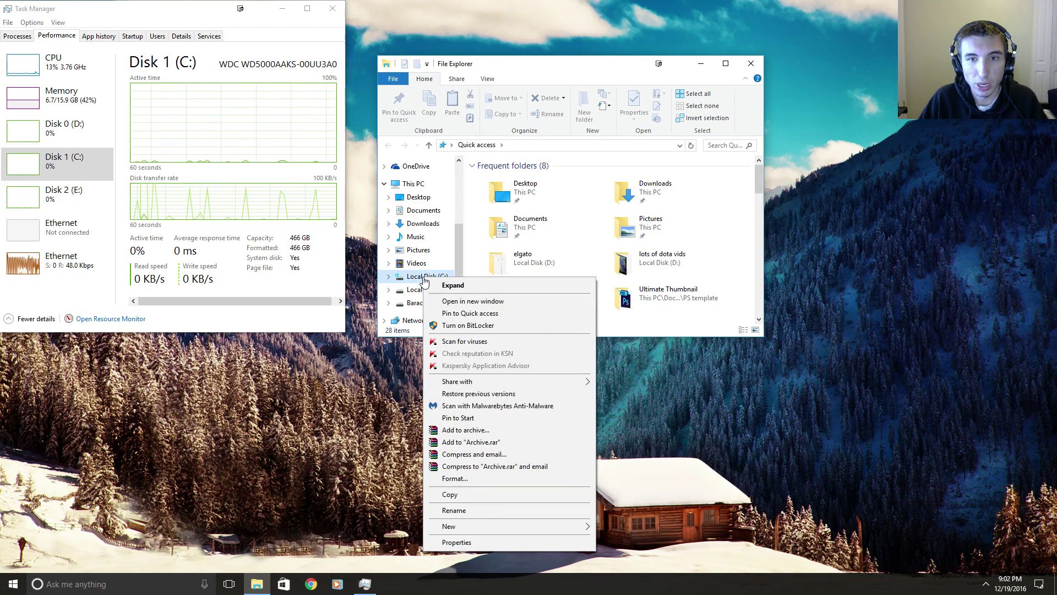
left_click(456, 542)
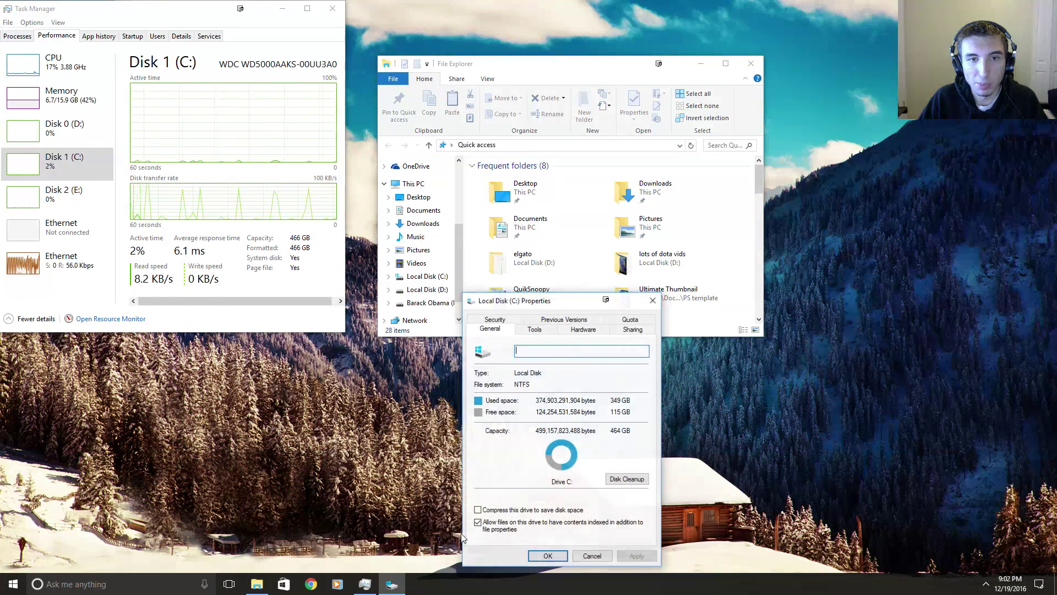
Place the C: drive Properties beside Task Manager and show its Tools tab.
left_click_drag(638, 63, 723, 34)
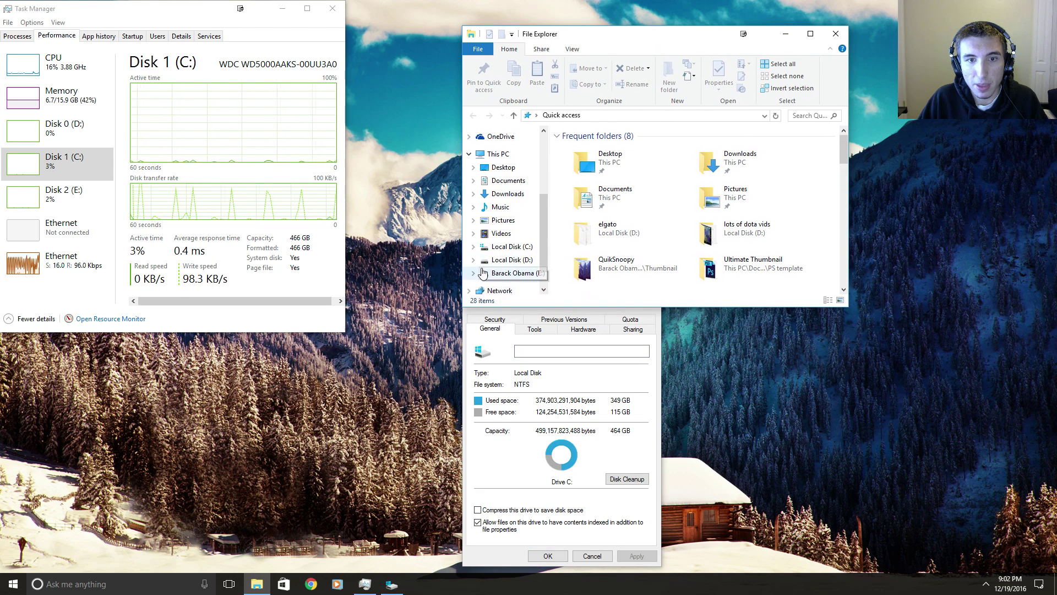
left_click(518, 372)
left_click_drag(522, 302, 406, 68)
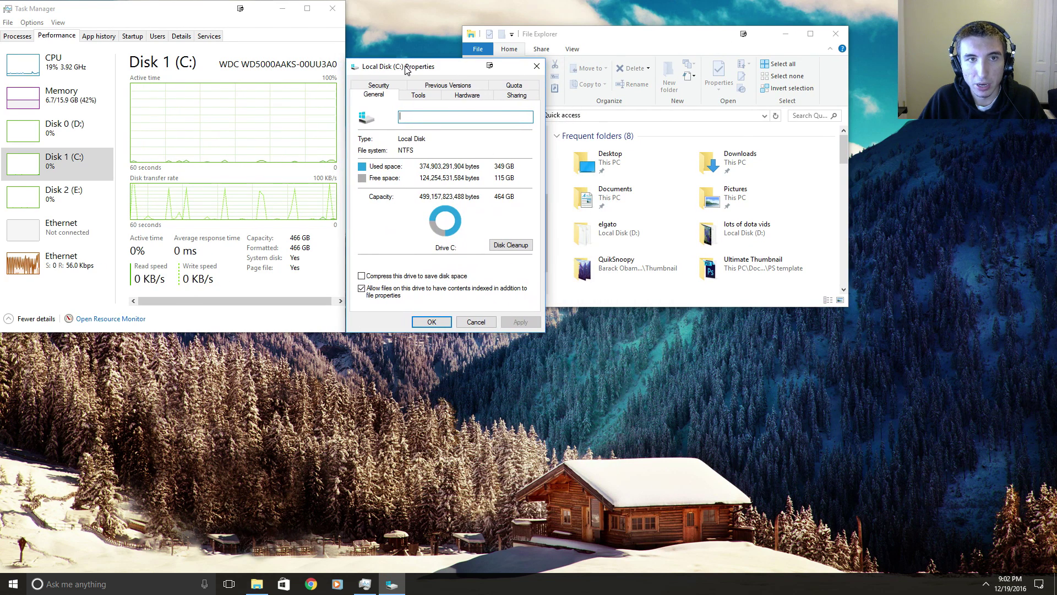
left_click(426, 98)
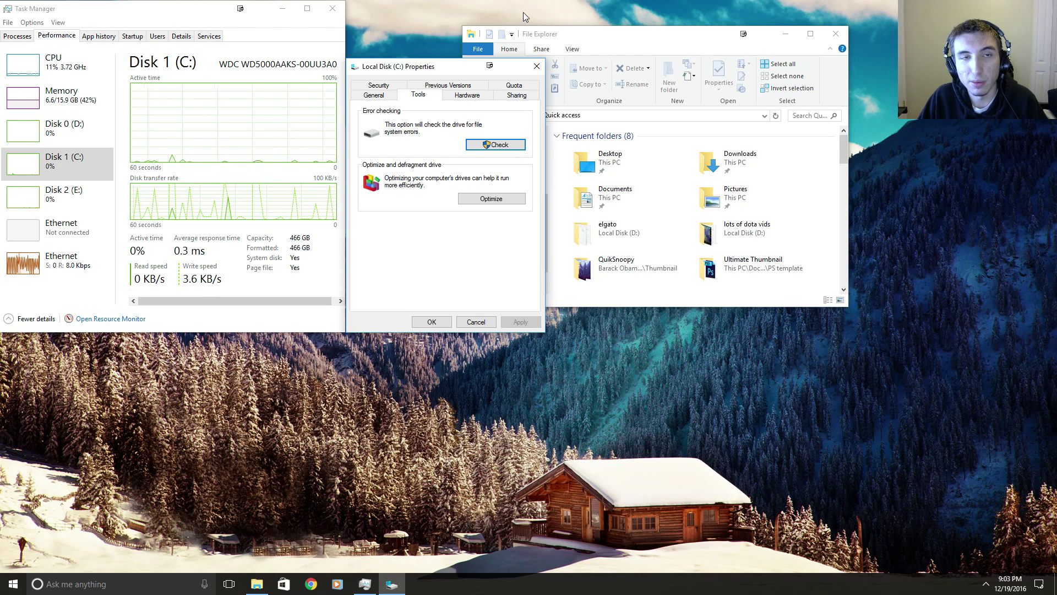
Close the Local Disk (C:) Properties dialog after reviewing Error checking and Optimize.
left_click(543, 66)
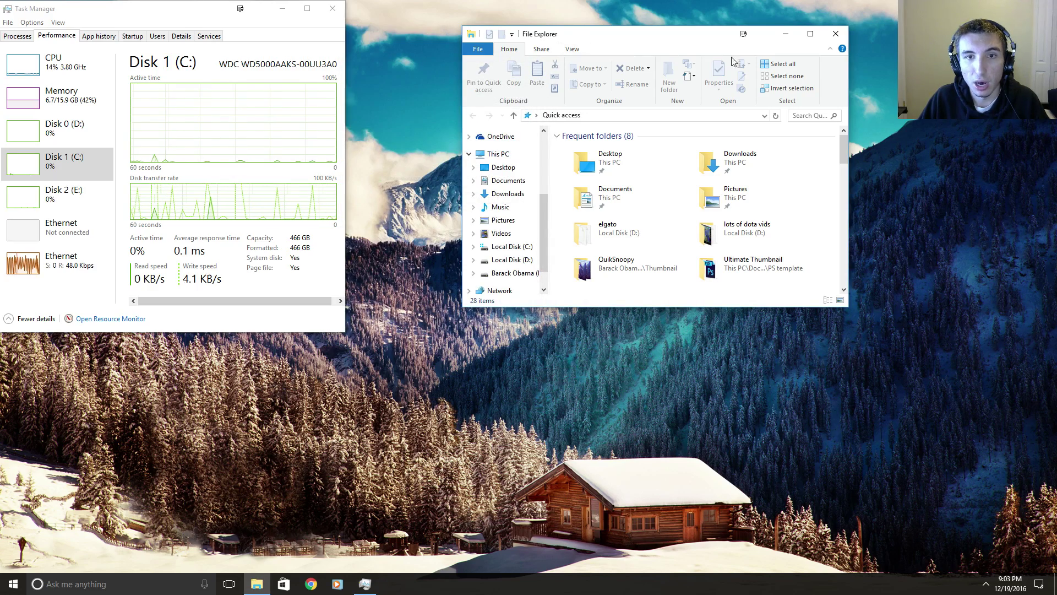
Close File Explorer and maximize Task Manager to watch Disk 1 (C:) activity.
left_click(836, 34)
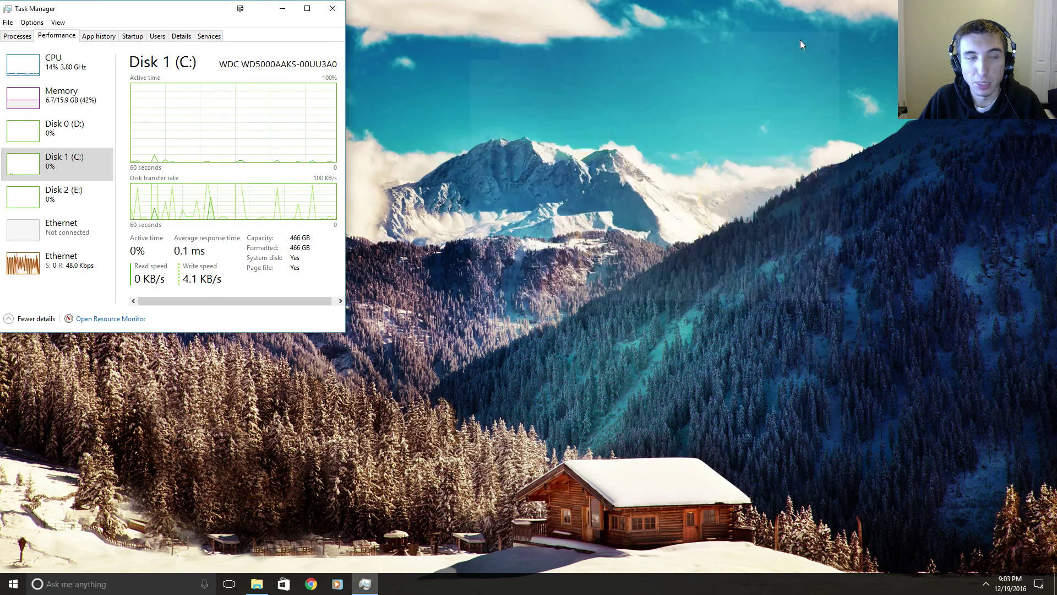
left_click(307, 9)
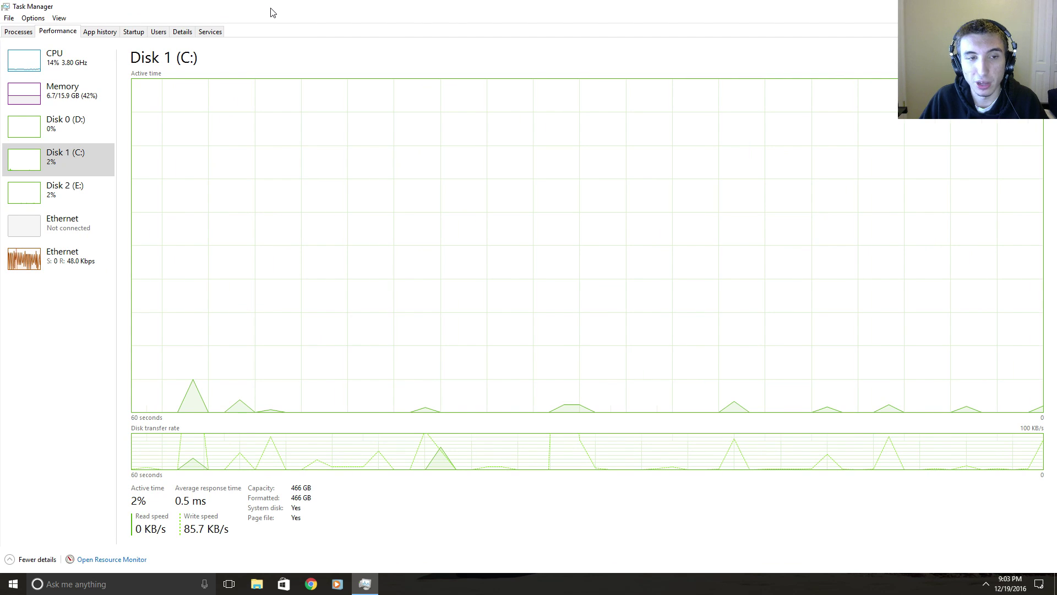